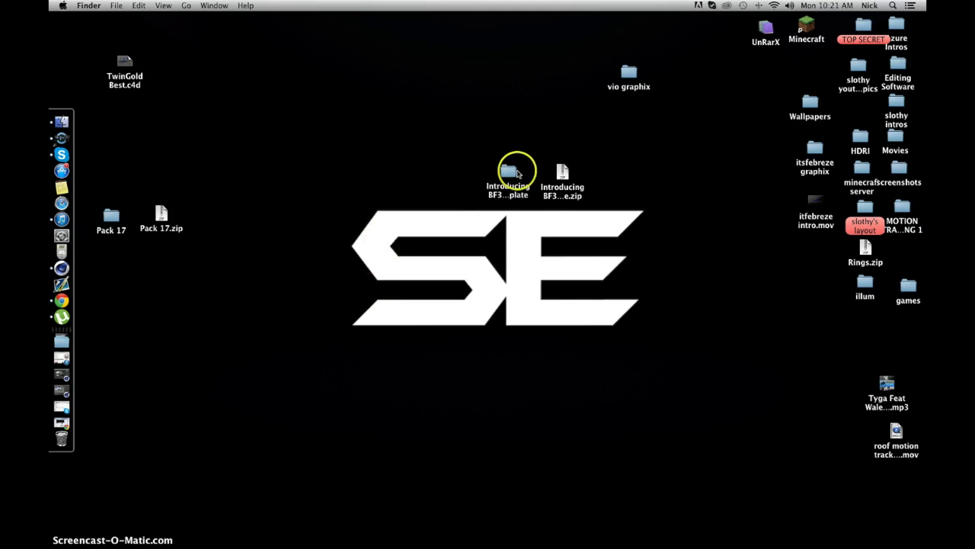
# Look through the Introducing BF3 Motion Track Template folder on the desktop and close its window
pyautogui.click(509, 175)
pyautogui.doubleClick(509, 175)
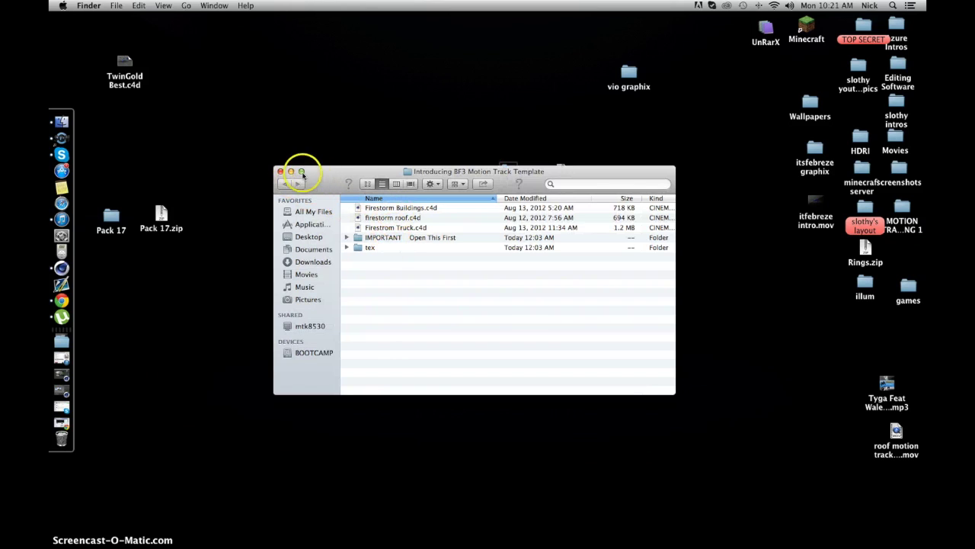
pyautogui.click(281, 170)
pyautogui.click(447, 179)
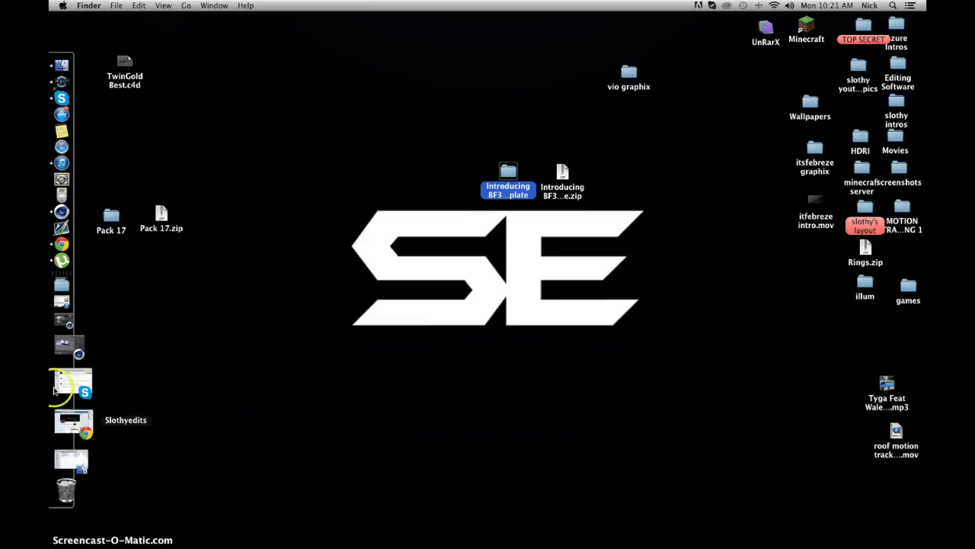
# Check the intro render's progress in the Picture Viewer, and minimize that window again
pyautogui.click(56, 369)
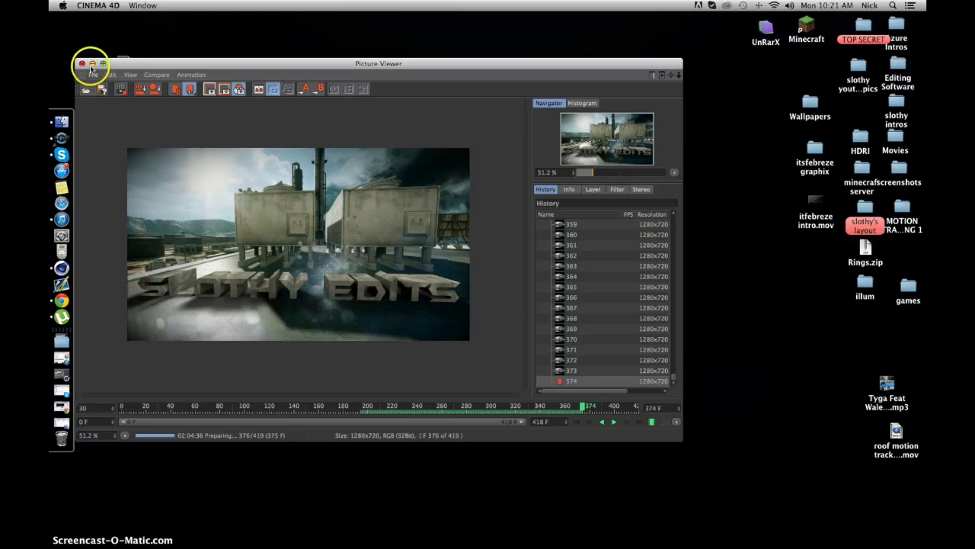
pyautogui.click(91, 65)
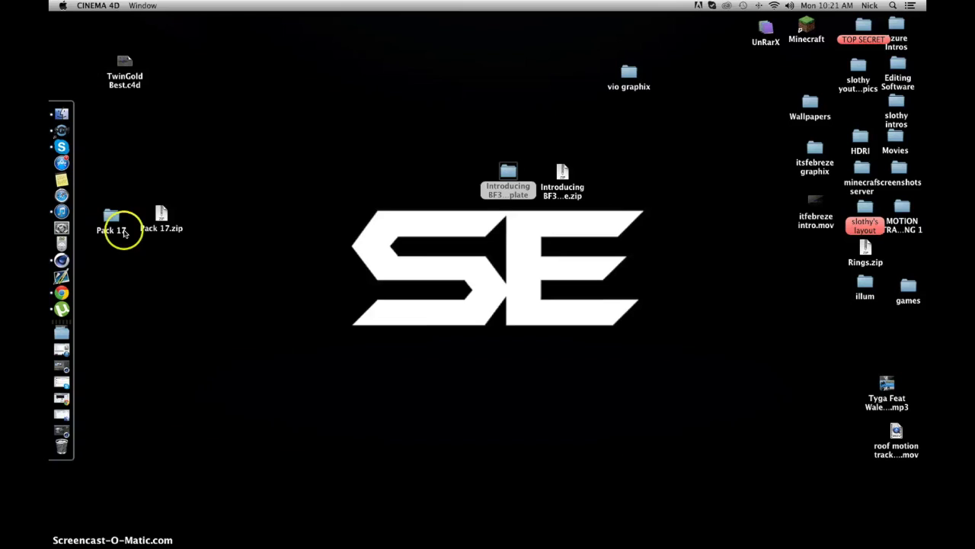
pyautogui.click(63, 334)
pyautogui.click(100, 384)
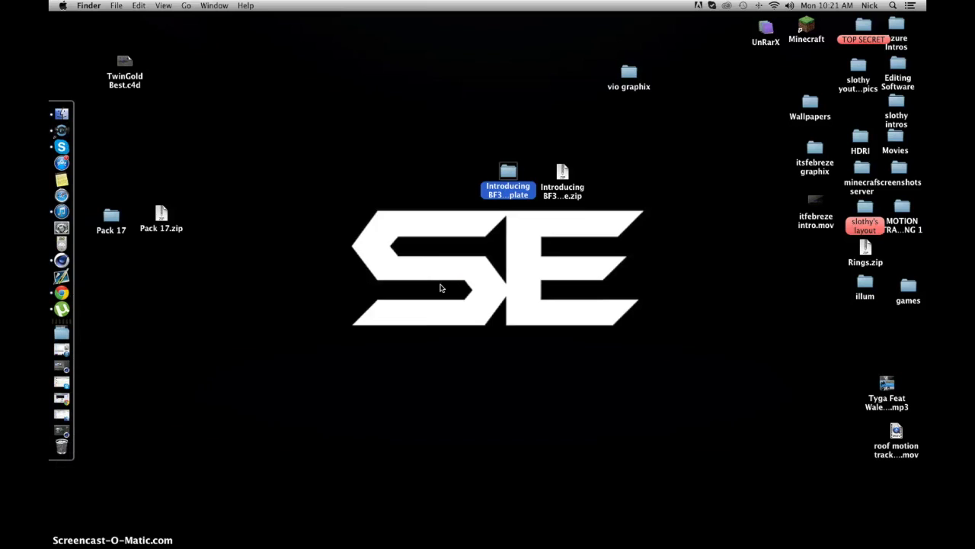
# Open the desktop project TwinGold Best.c4d in CINEMA 4D and play its animation to frame 302
pyautogui.doubleClick(122, 61)
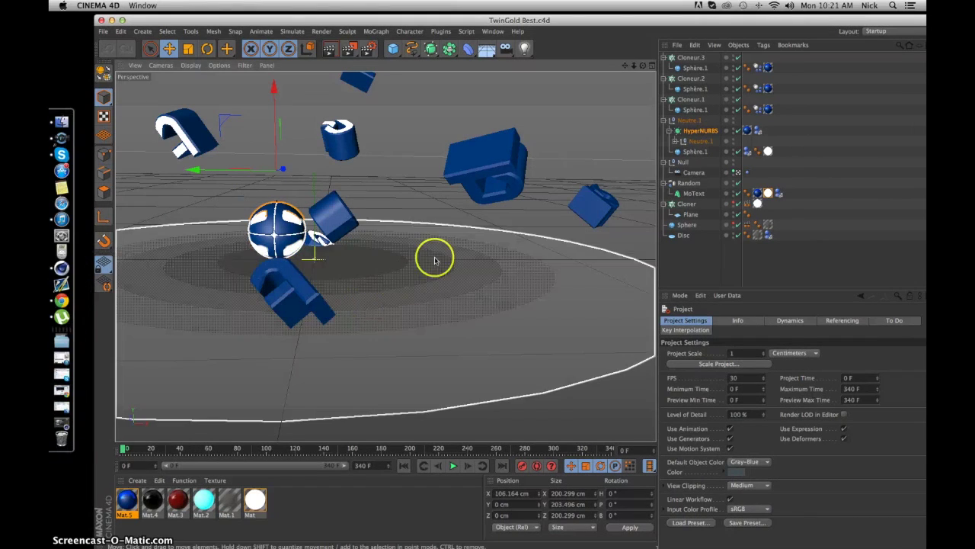
pyautogui.click(454, 467)
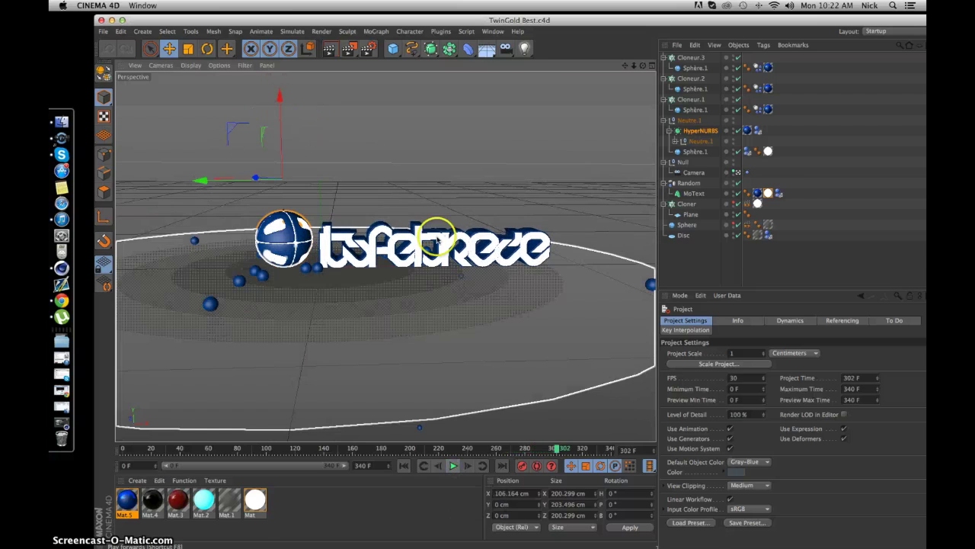
# Start a preview render of the view and review the Global Illumination sampling and irradiance cache options in the render settings
pyautogui.click(330, 49)
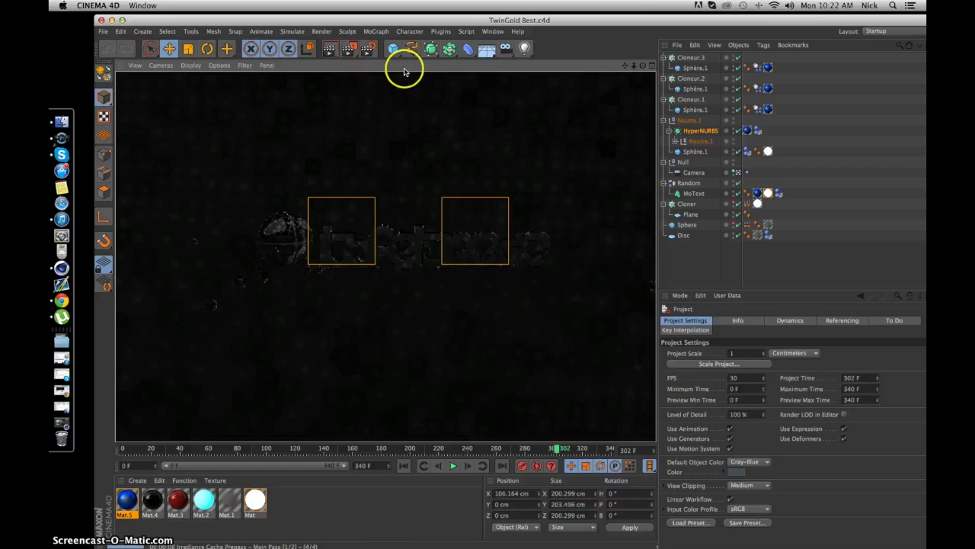
pyautogui.click(371, 52)
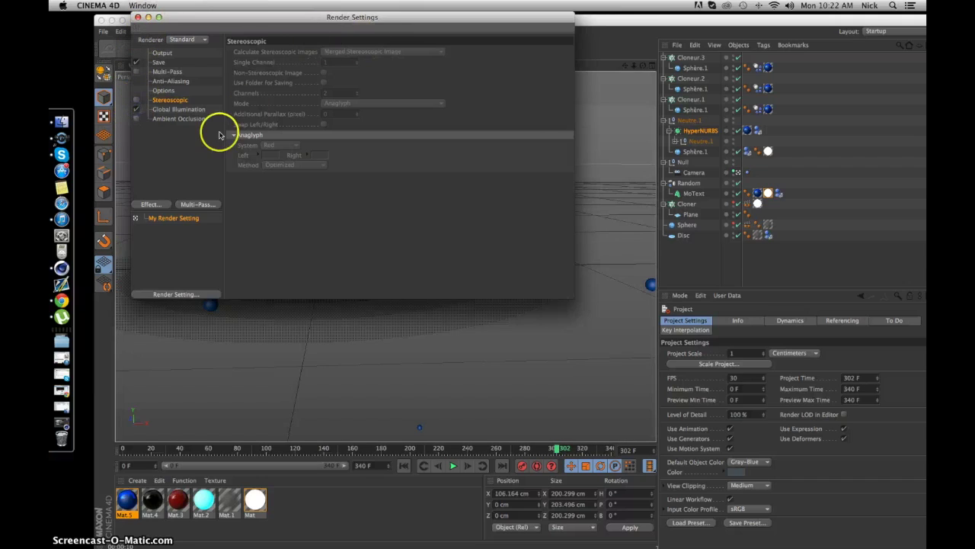
pyautogui.click(135, 109)
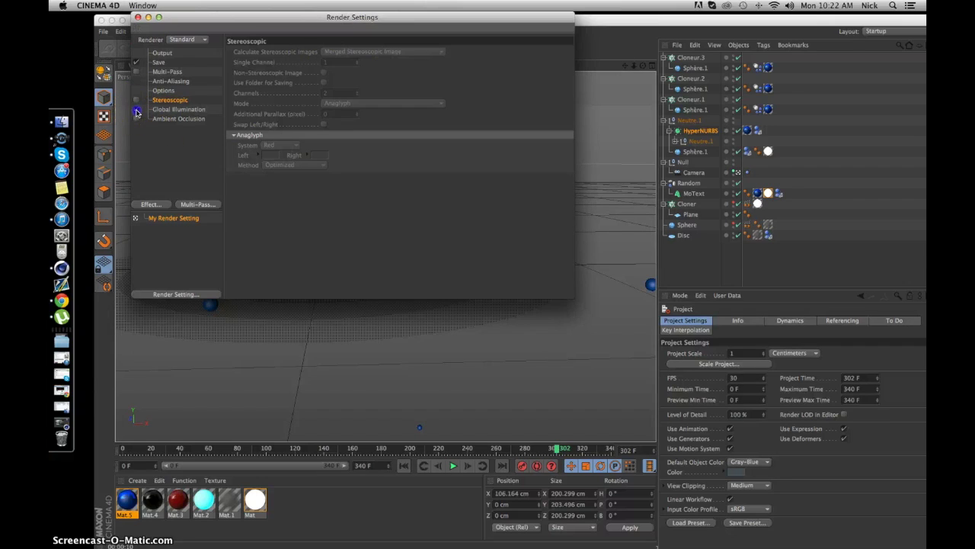
pyautogui.click(176, 110)
pyautogui.click(320, 53)
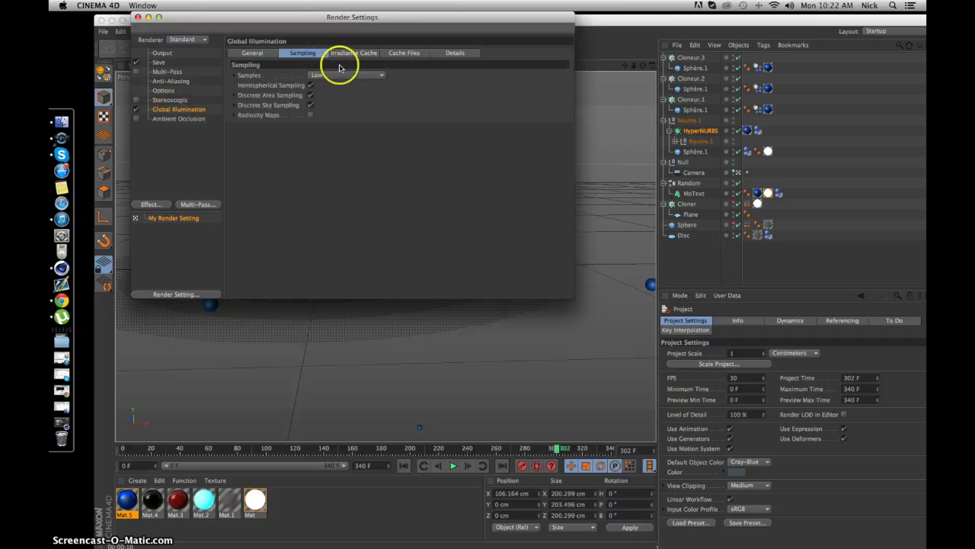
pyautogui.click(347, 53)
pyautogui.click(138, 16)
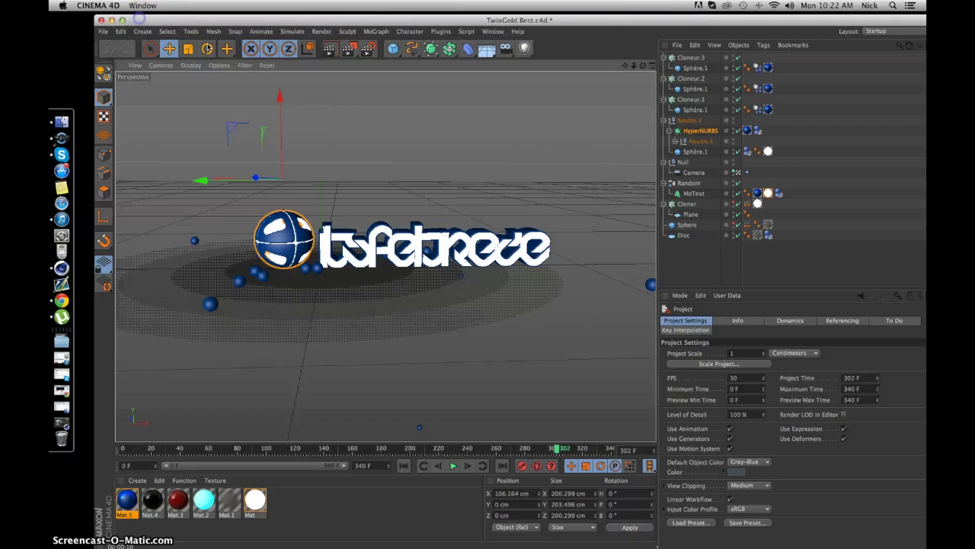
# Render the active perspective view at frame 302 to preview the finished logo
pyautogui.click(329, 49)
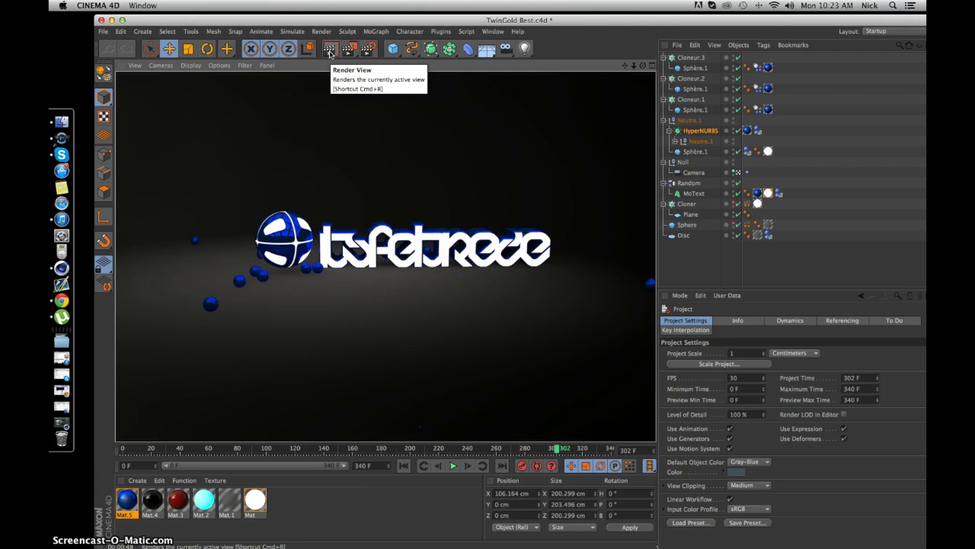
pyautogui.click(330, 53)
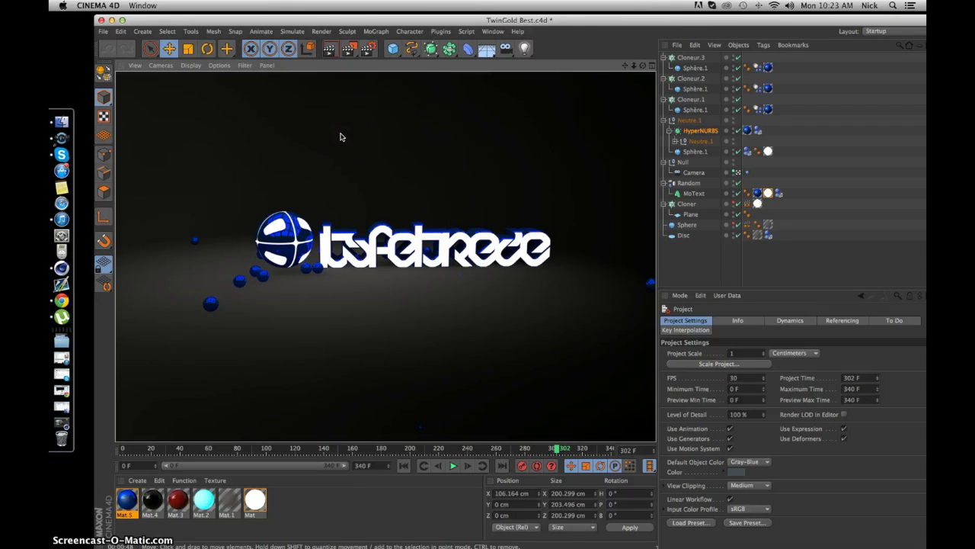
pyautogui.moveTo(340, 138)
pyautogui.mouseDown()
pyautogui.moveTo(344, 131)
pyautogui.moveTo(343, 276)
pyautogui.moveTo(405, 257)
pyautogui.moveTo(208, 233)
pyautogui.moveTo(466, 255)
pyautogui.mouseUp()
# Change the MoText object's text to "Sample" and set its font to BatmanForeverAlternate
pyautogui.click(694, 196)
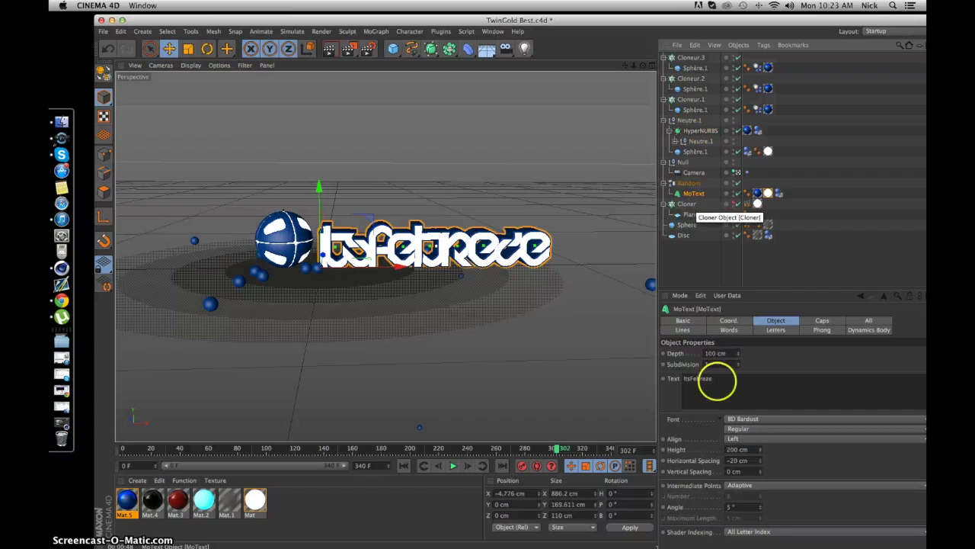
pyautogui.click(716, 378)
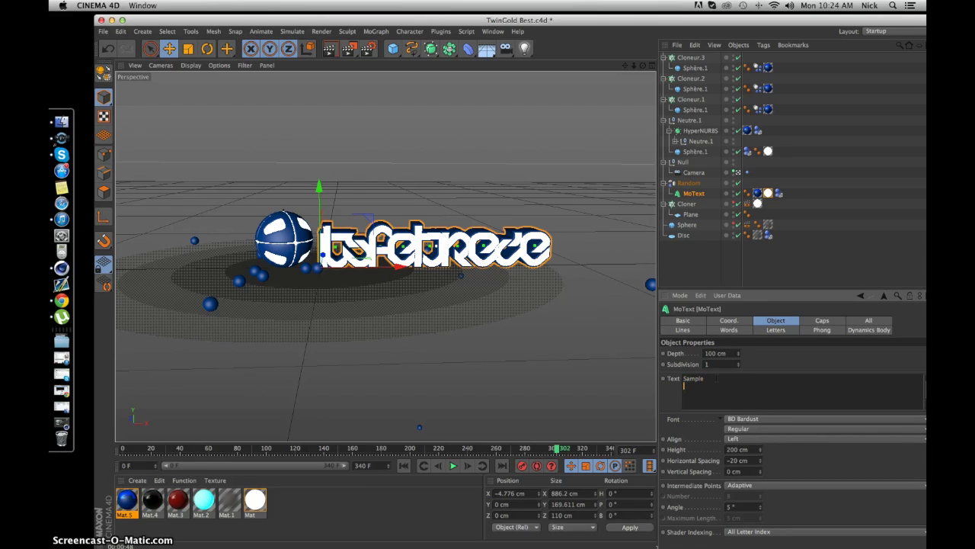
pyautogui.click(754, 420)
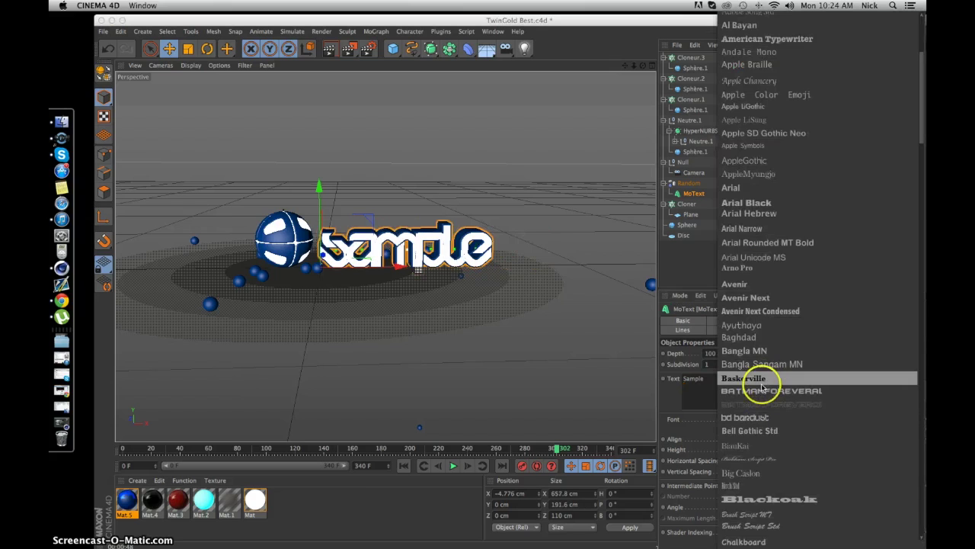
pyautogui.click(762, 390)
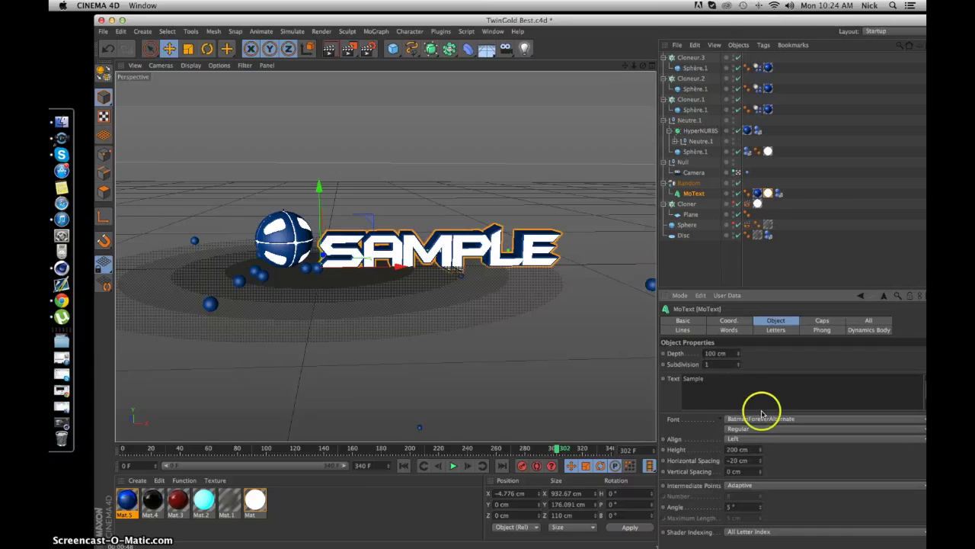
# Move the floor Disc down to about Y -25 cm, with X about 3.7 cm and Z about -4.6 cm
pyautogui.click(318, 226)
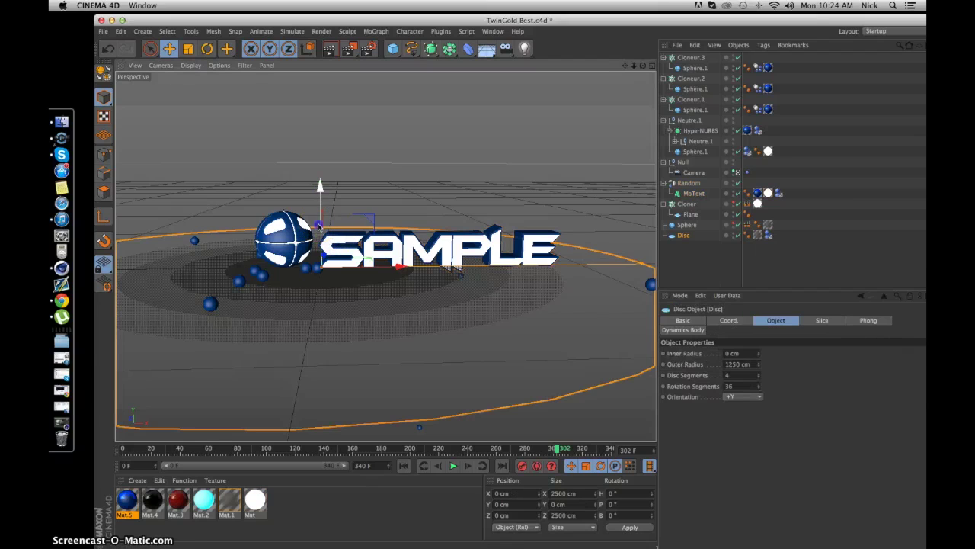
pyautogui.moveTo(430, 257); pyautogui.dragTo(433, 264)
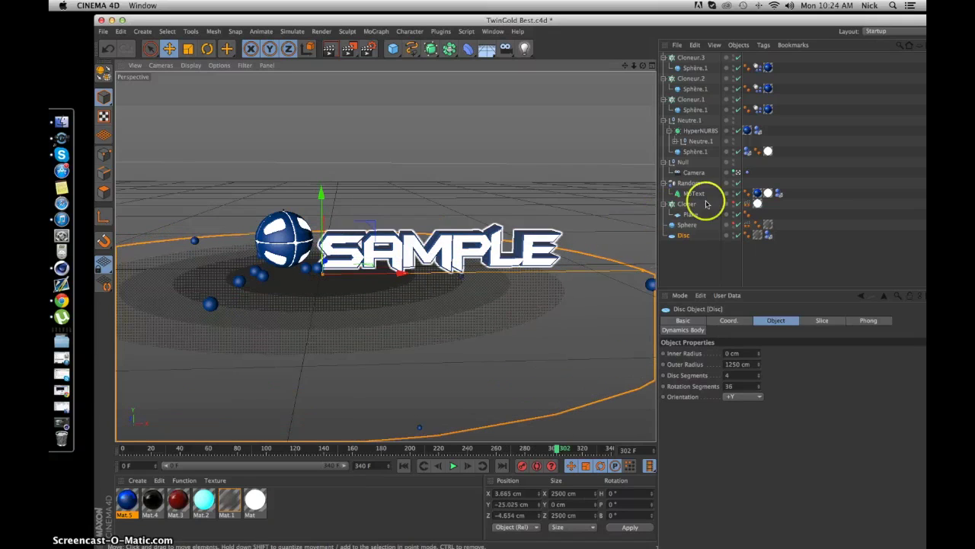
# Select the MoText object and raise the text slightly so it sits above the floor disc
pyautogui.click(688, 185)
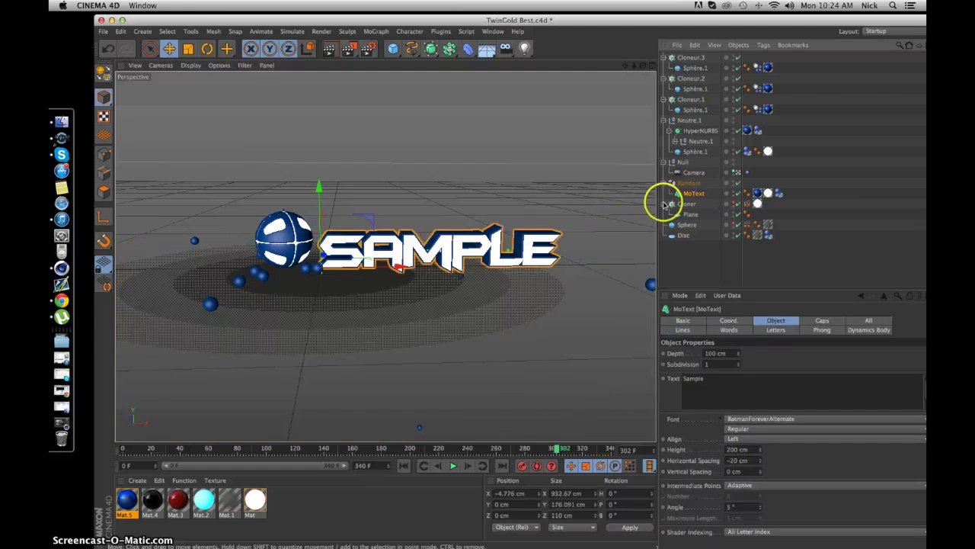
pyautogui.click(708, 197)
pyautogui.click(702, 197)
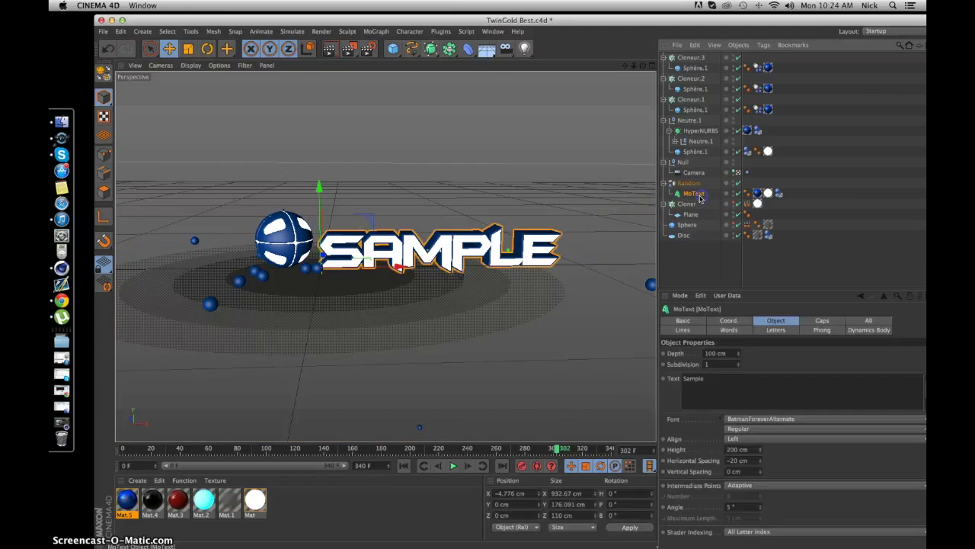
pyautogui.click(323, 202)
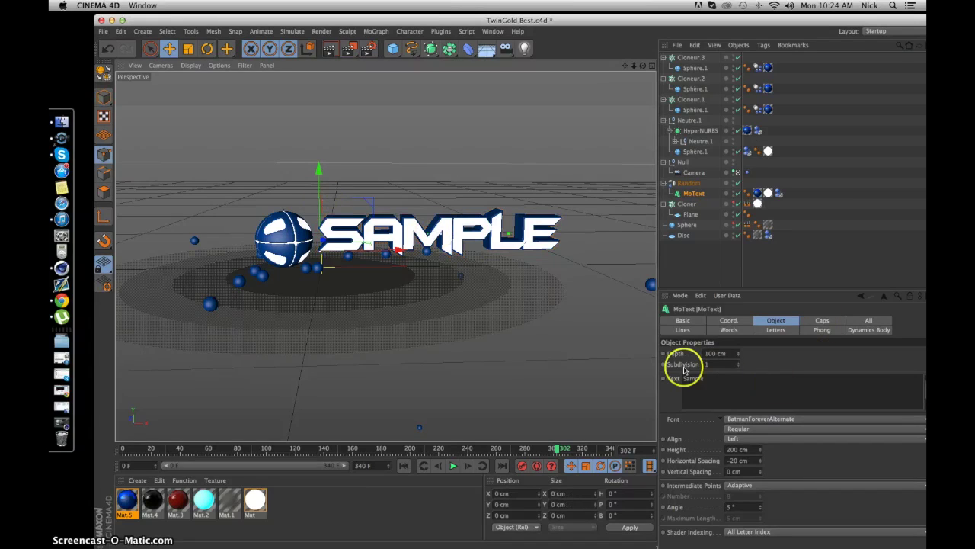
# Play the animation from the beginning to check the new text, and stop it near the first frames
pyautogui.moveTo(594, 448); pyautogui.dragTo(119, 438)
pyautogui.click(452, 465)
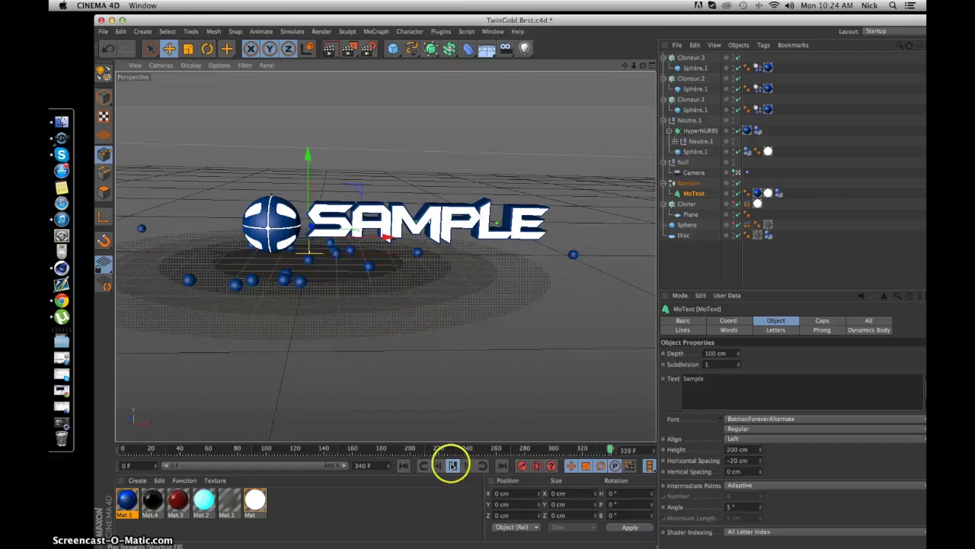
pyautogui.click(452, 465)
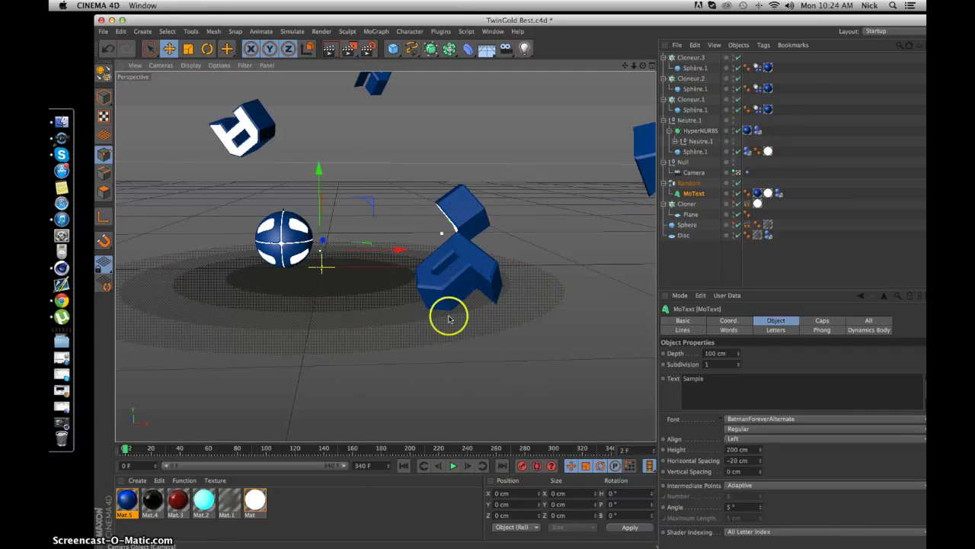
# Create a new material and set its color to green with RGB 17, 168, 17
pyautogui.click(137, 480)
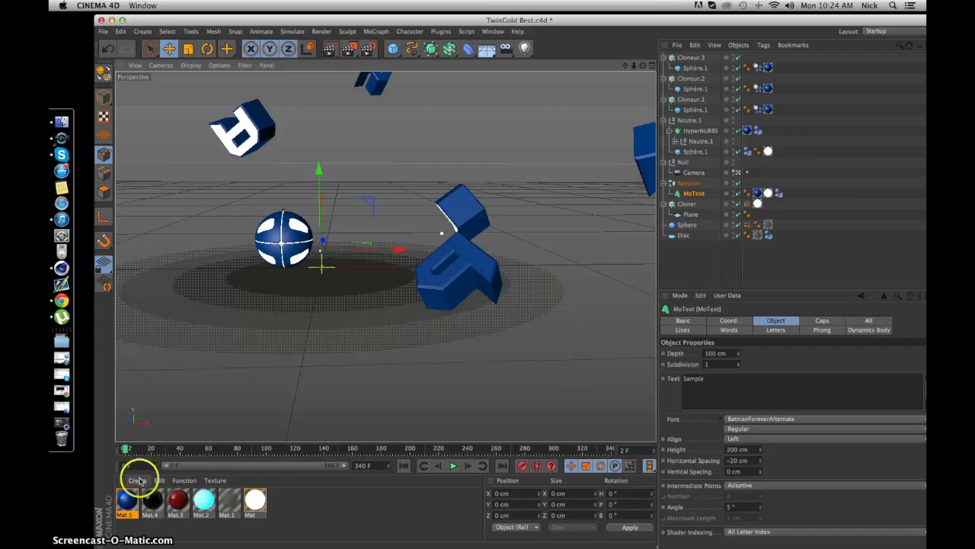
pyautogui.click(154, 386)
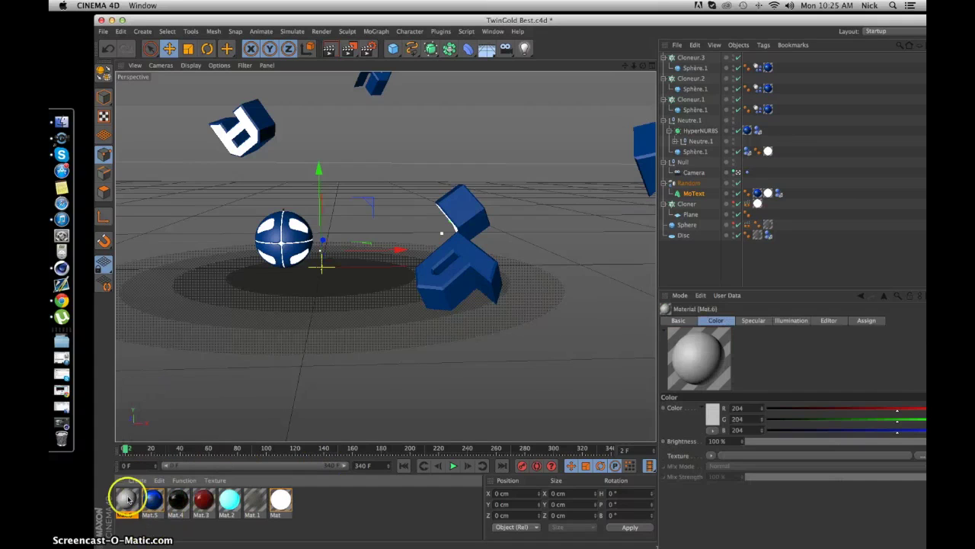
pyautogui.doubleClick(127, 499)
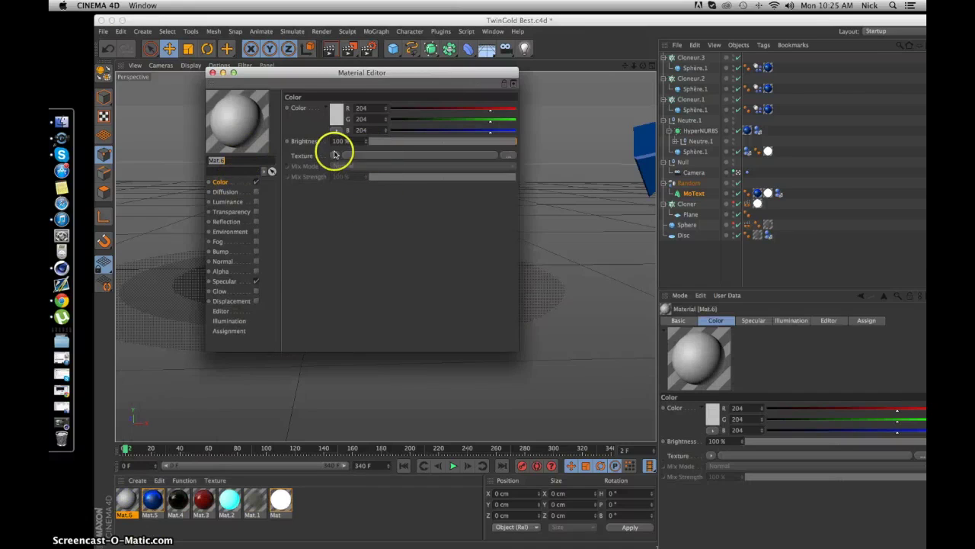
pyautogui.click(346, 116)
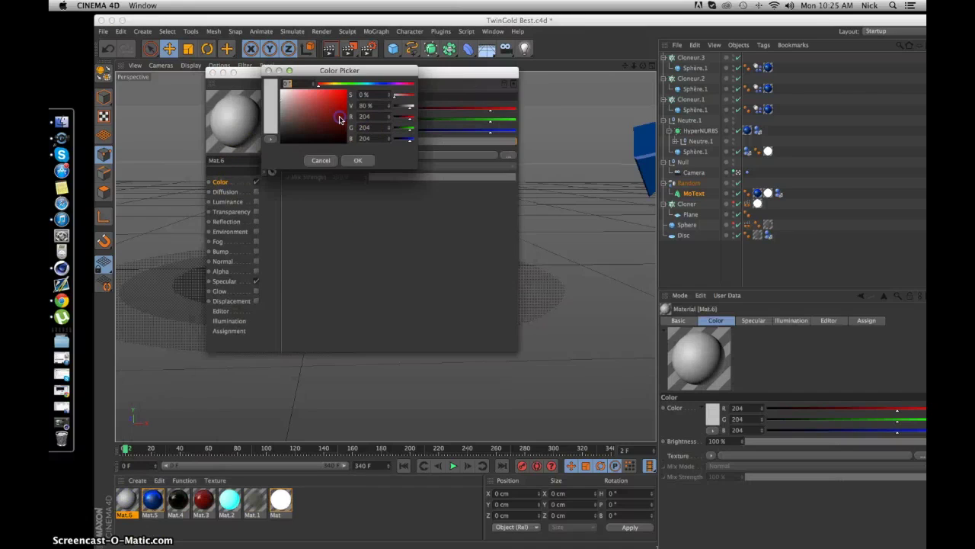
pyautogui.click(363, 84)
pyautogui.moveTo(348, 137); pyautogui.dragTo(341, 111)
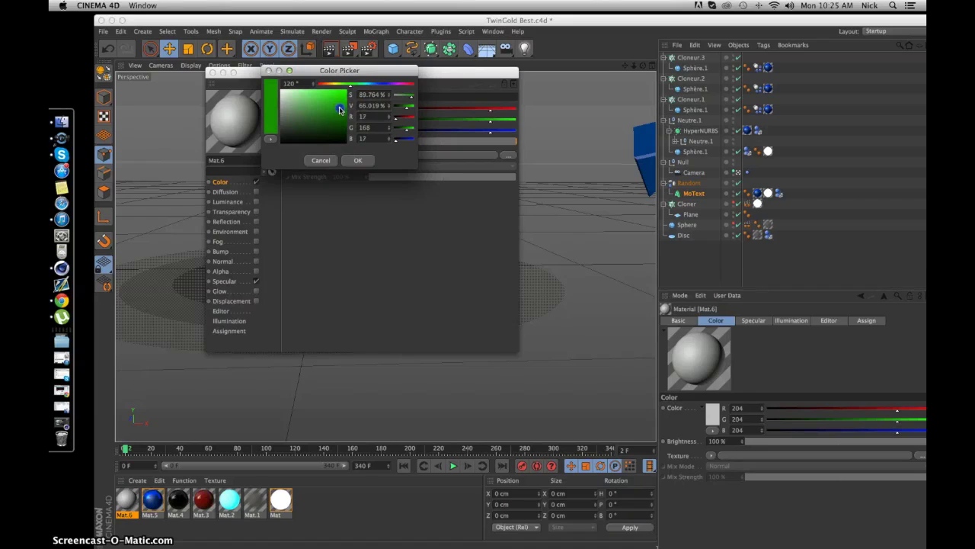
pyautogui.click(355, 162)
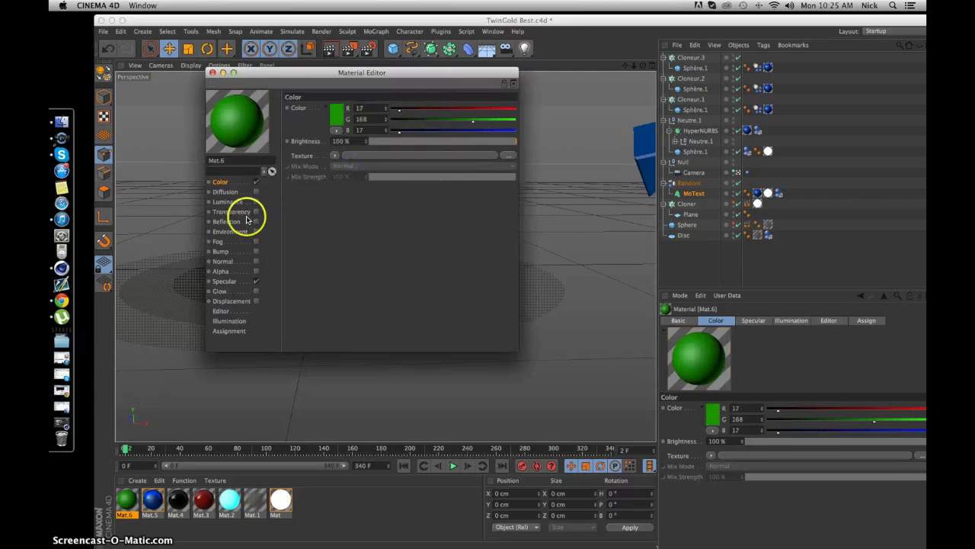
# Enable reflection on the new green material and set the reflection color to bright green, RGB 8, 255, 0
pyautogui.click(227, 223)
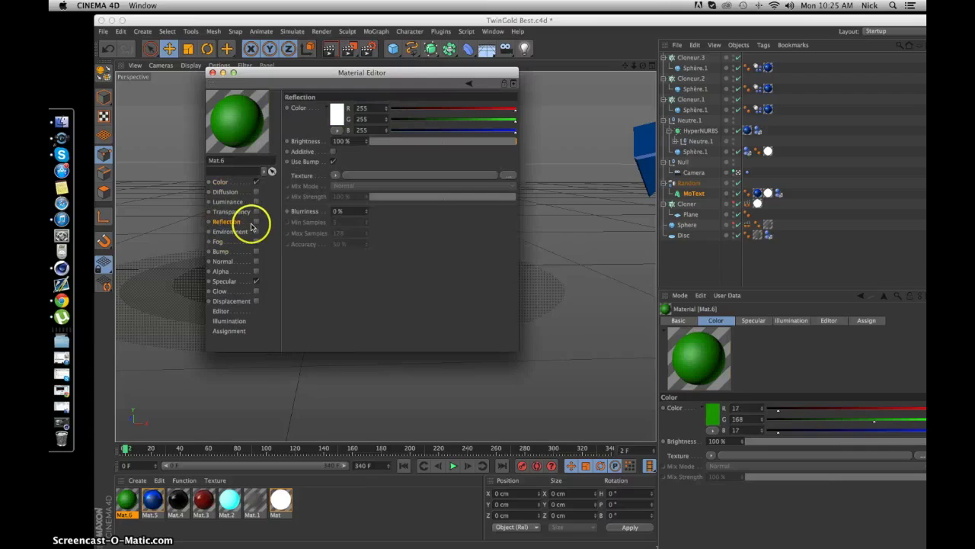
pyautogui.click(256, 221)
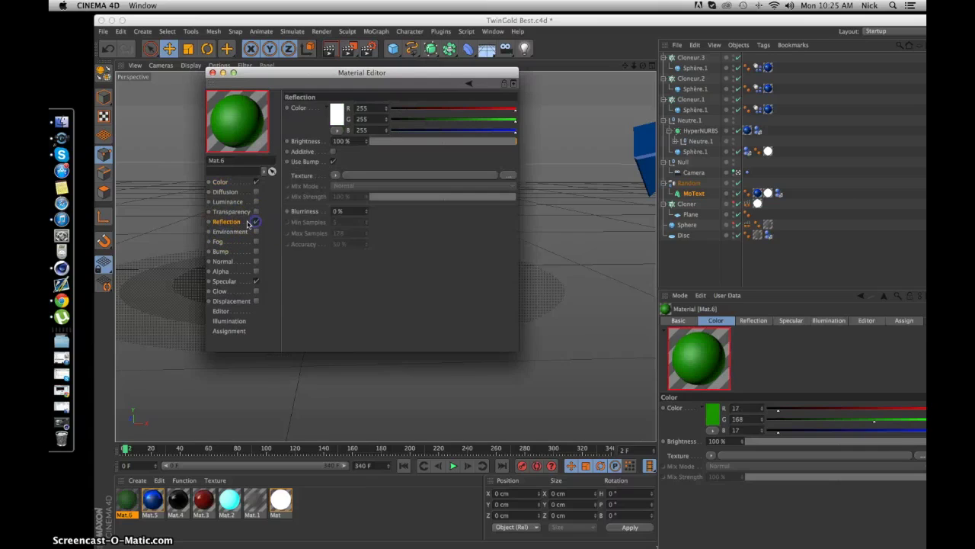
pyautogui.click(336, 115)
pyautogui.moveTo(352, 83); pyautogui.dragTo(347, 82)
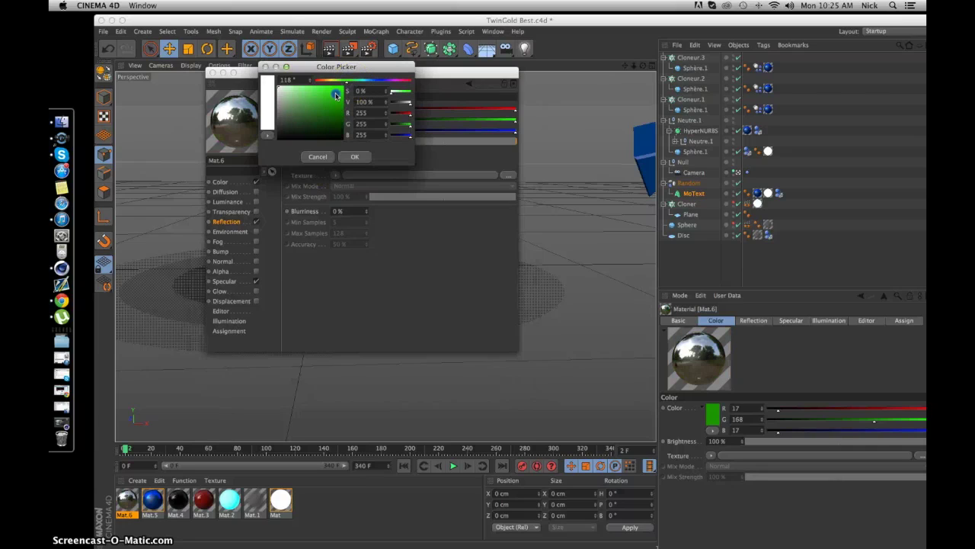
pyautogui.click(343, 87)
pyautogui.click(369, 159)
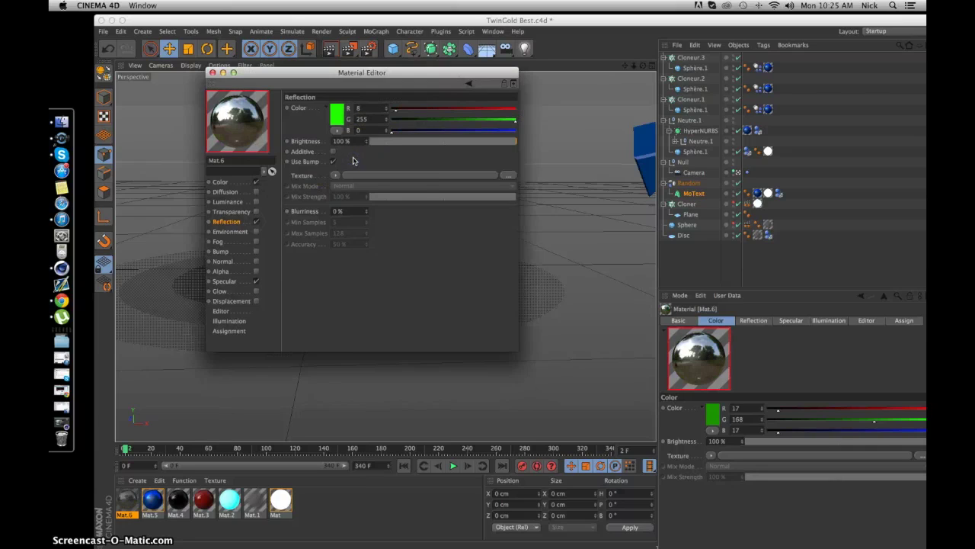
# Close the material editor and replace the blue material on the three cloner spheres with the new green material
pyautogui.click(214, 74)
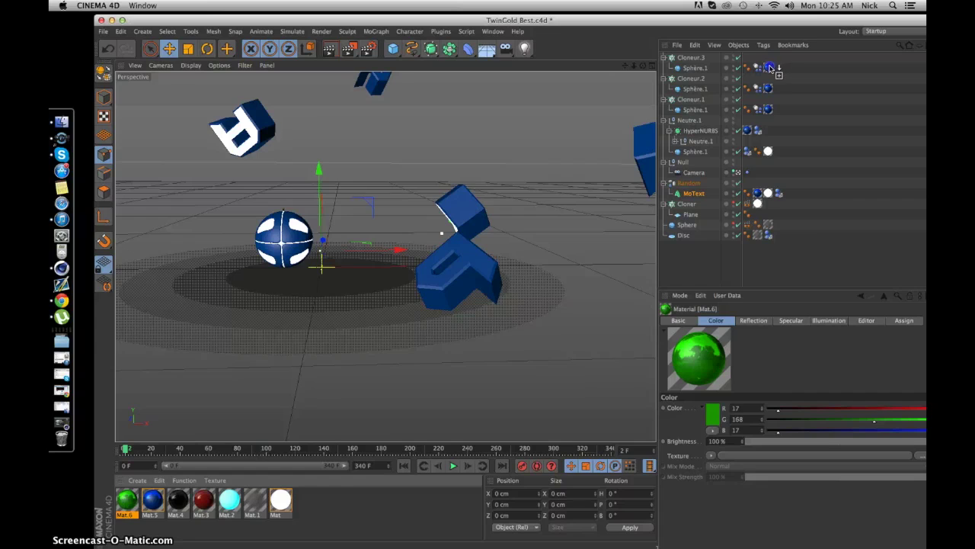
pyautogui.moveTo(770, 68); pyautogui.dragTo(770, 69)
pyautogui.moveTo(127, 499); pyautogui.dragTo(428, 301)
pyautogui.moveTo(772, 90); pyautogui.dragTo(770, 90)
pyautogui.moveTo(196, 470); pyautogui.dragTo(758, 167)
pyautogui.moveTo(774, 109); pyautogui.dragTo(770, 109)
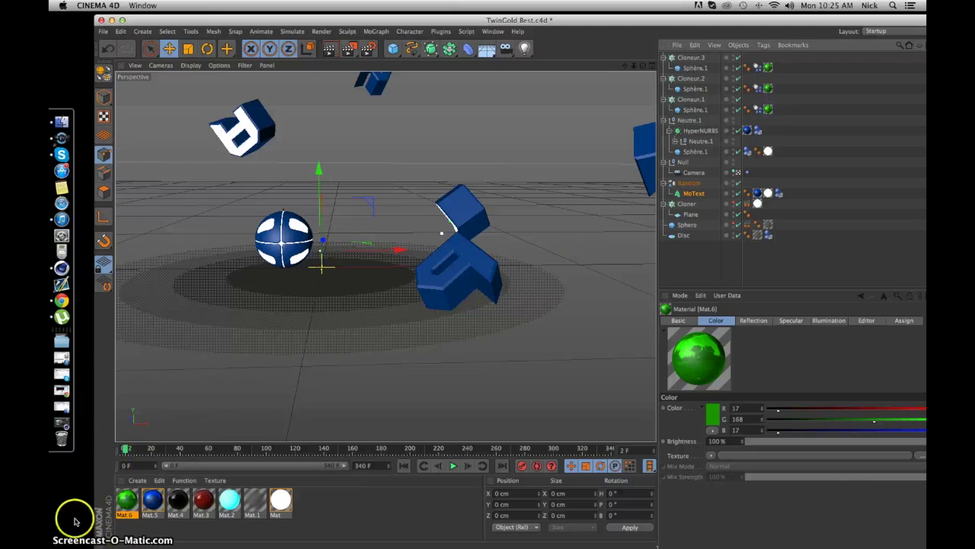
# Replace the blue material on the HyperNURBS object and the MoText with the green material Mat.6
pyautogui.moveTo(111, 503); pyautogui.dragTo(352, 404)
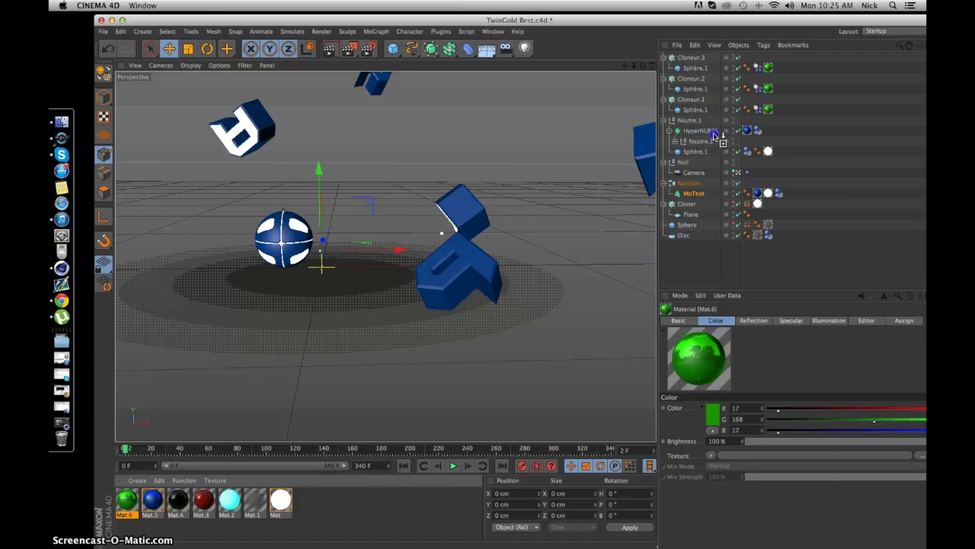
pyautogui.moveTo(751, 134); pyautogui.dragTo(749, 134)
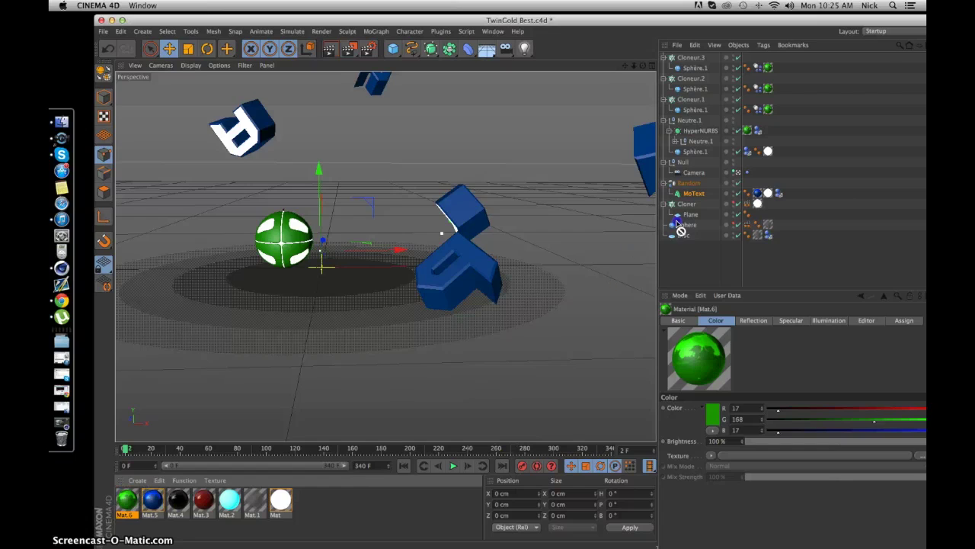
pyautogui.moveTo(758, 195); pyautogui.dragTo(757, 193)
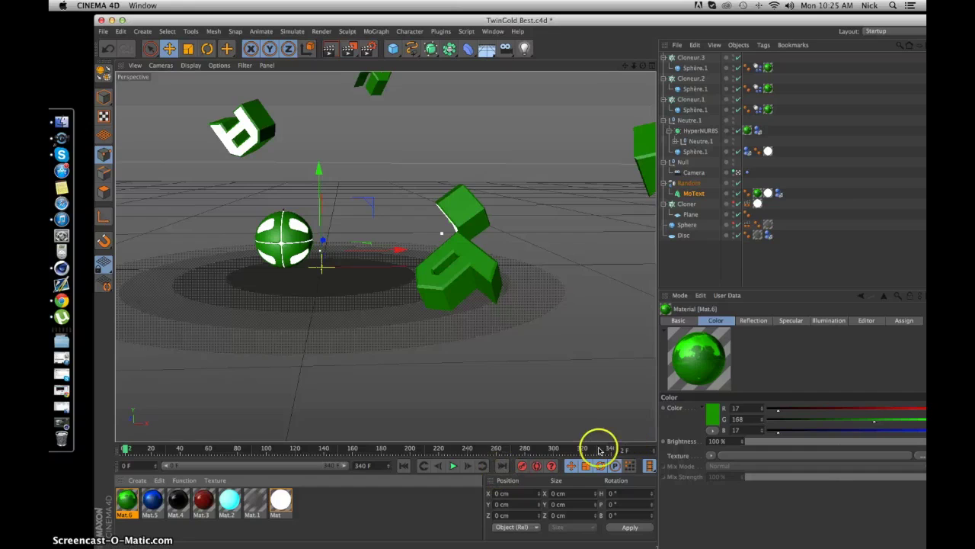
# Play the animation, stop it around frame 305 and render the view to check the green materials
pyautogui.click(452, 466)
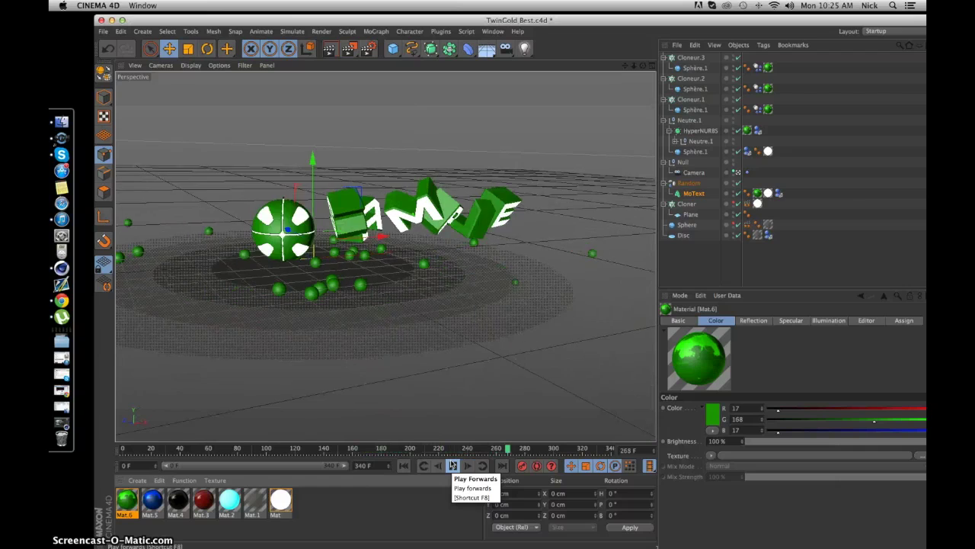
pyautogui.click(452, 465)
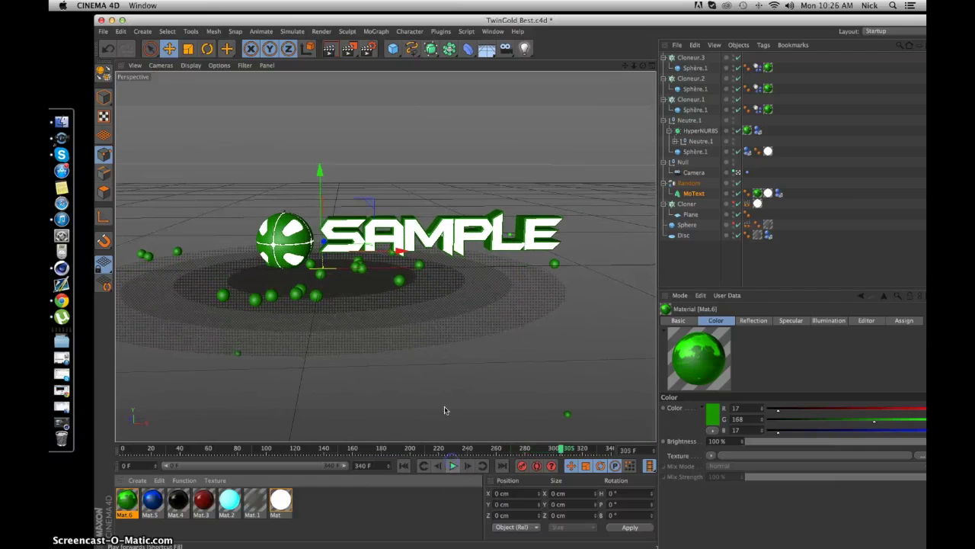
pyautogui.click(328, 49)
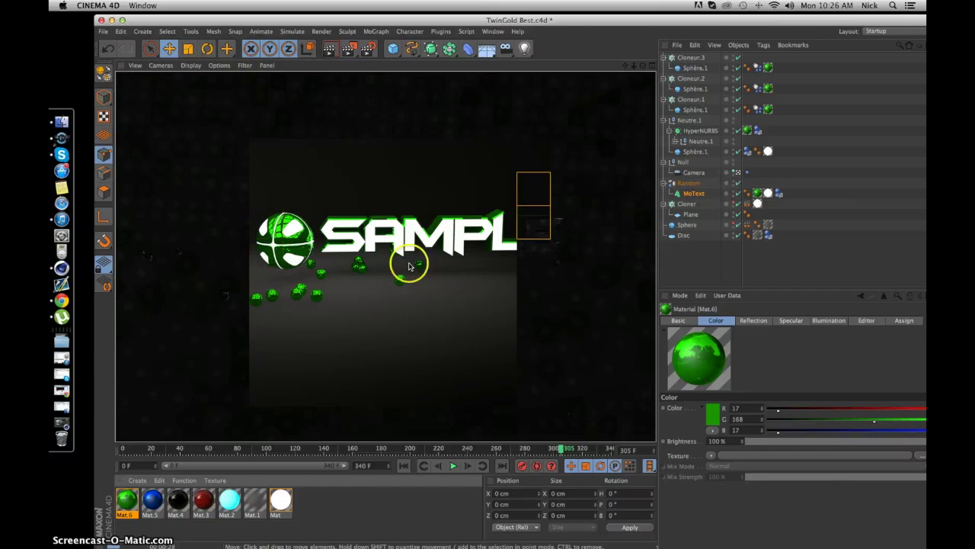
pyautogui.press('Escape')
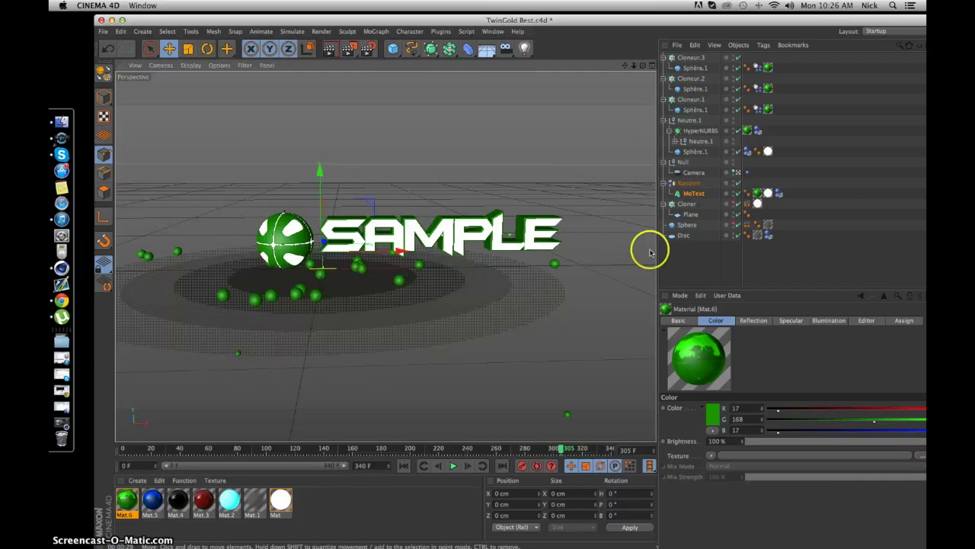
# Try the dark red material Mat.3 on the Disc floor object
pyautogui.click(690, 214)
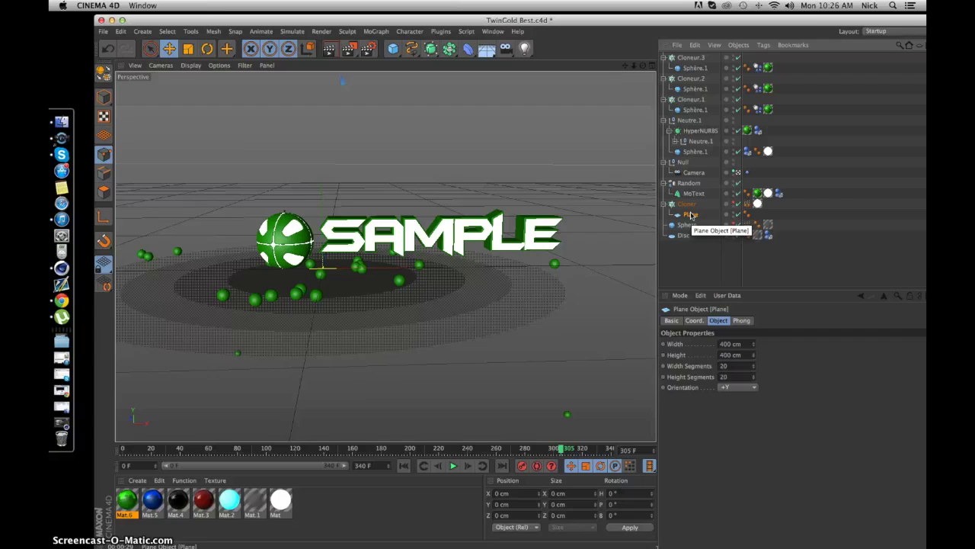
pyautogui.click(685, 237)
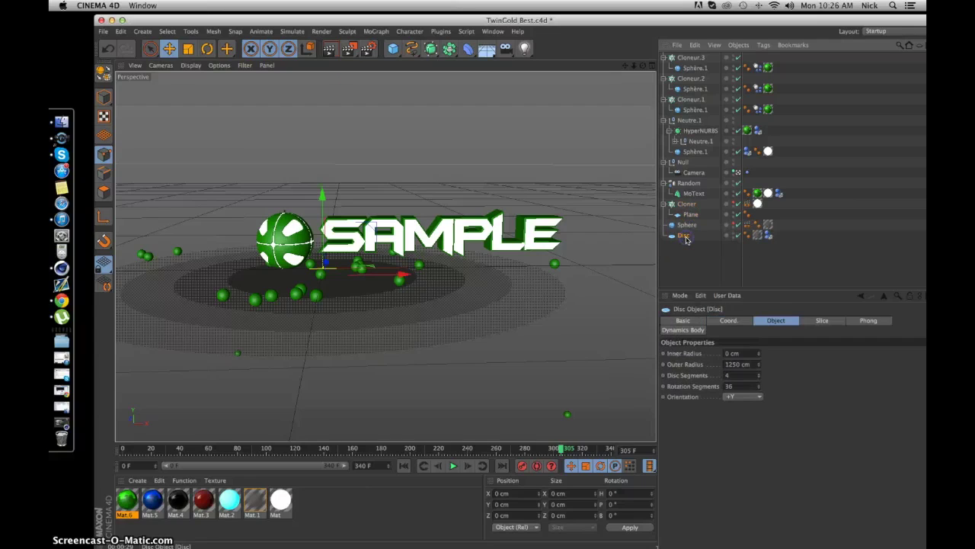
pyautogui.moveTo(203, 506); pyautogui.dragTo(569, 335)
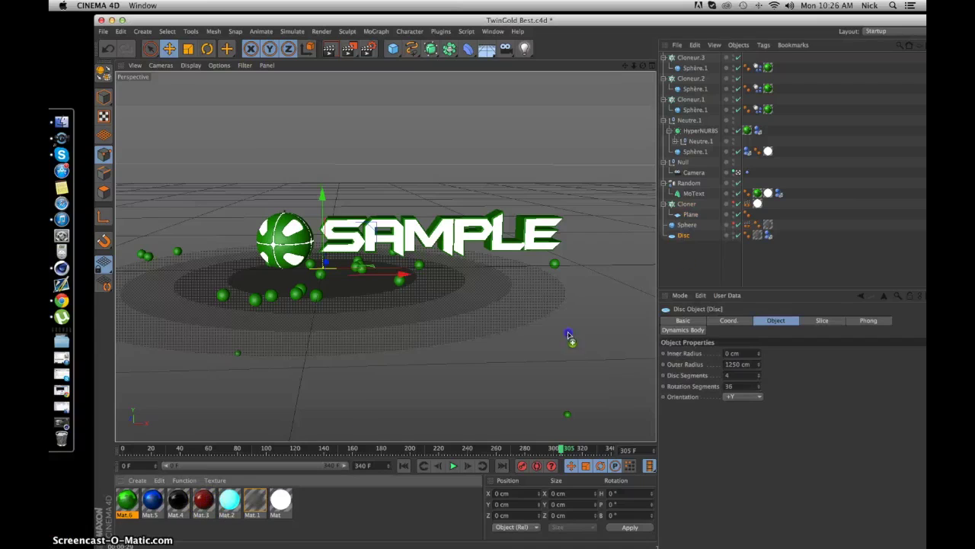
pyautogui.moveTo(759, 237); pyautogui.dragTo(760, 237)
pyautogui.click(680, 239)
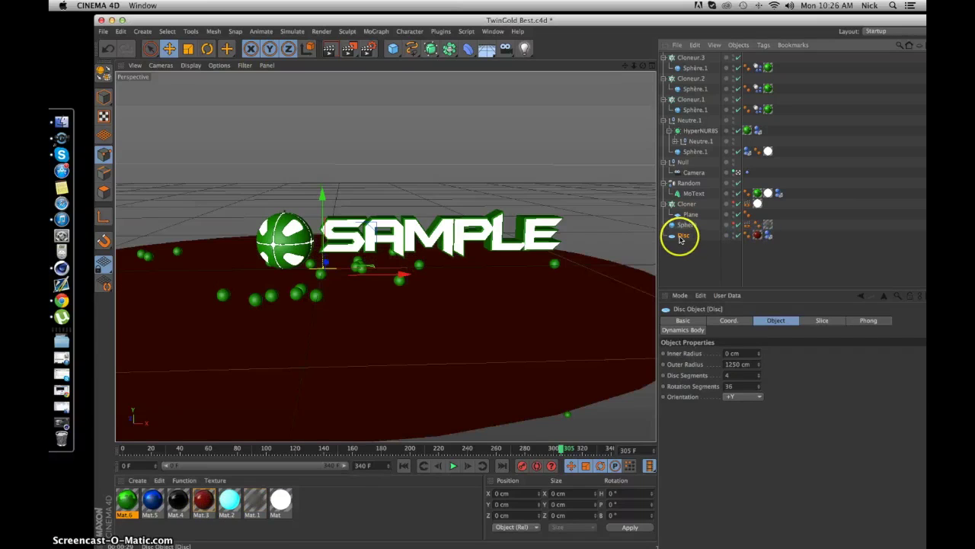
# Render the view to preview the red floor, and undo the material change on the Disc
pyautogui.click(333, 49)
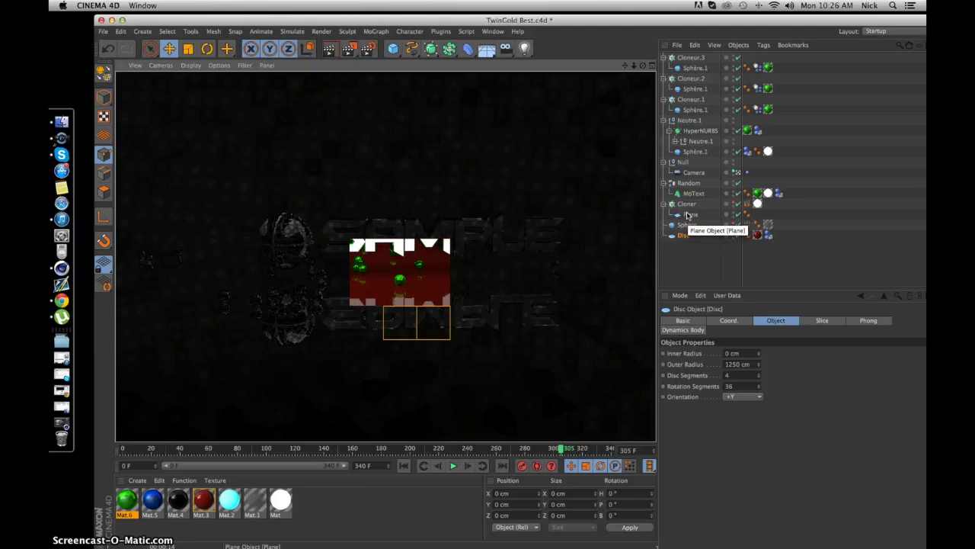
pyautogui.click(688, 237)
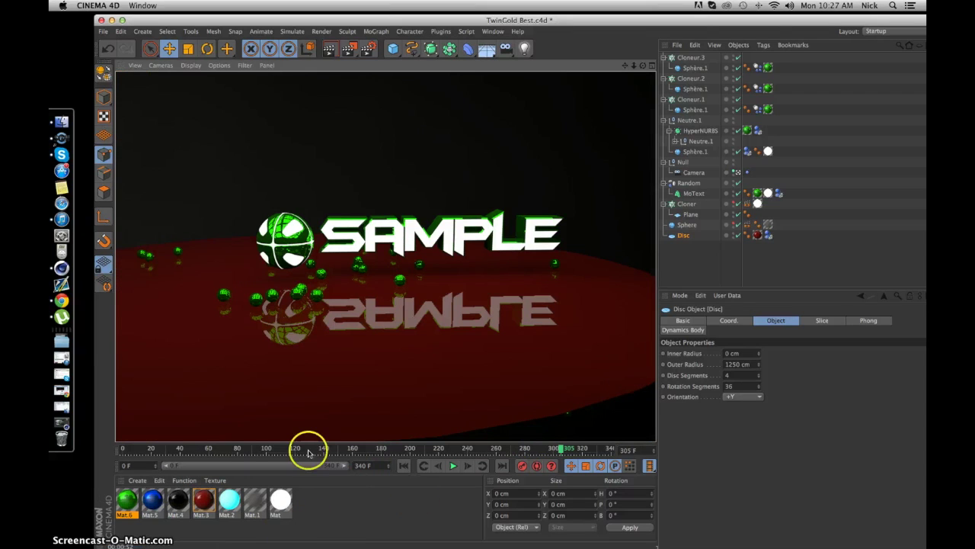
pyautogui.click(375, 399)
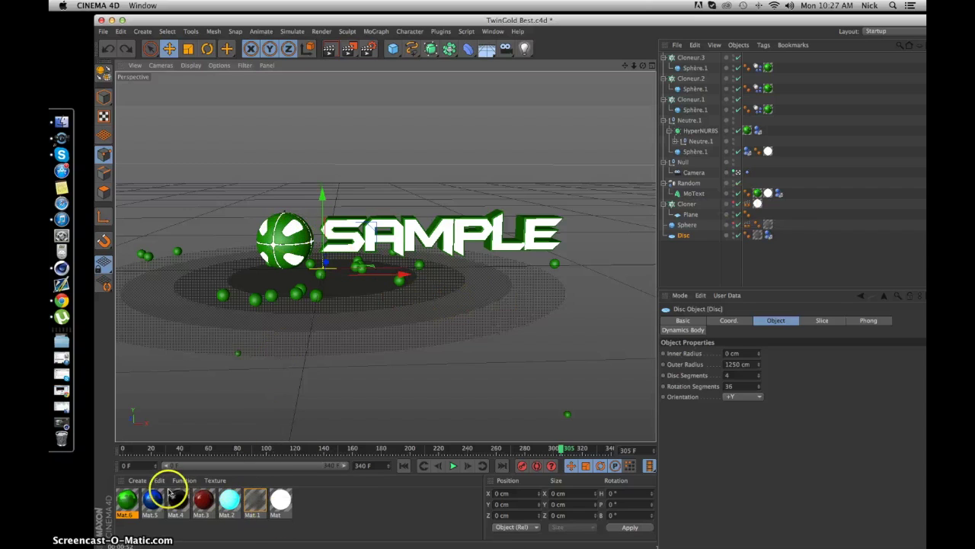
# Create another new material and set its color to yellow, RGB 244, 252, 0
pyautogui.click(137, 480)
pyautogui.click(153, 390)
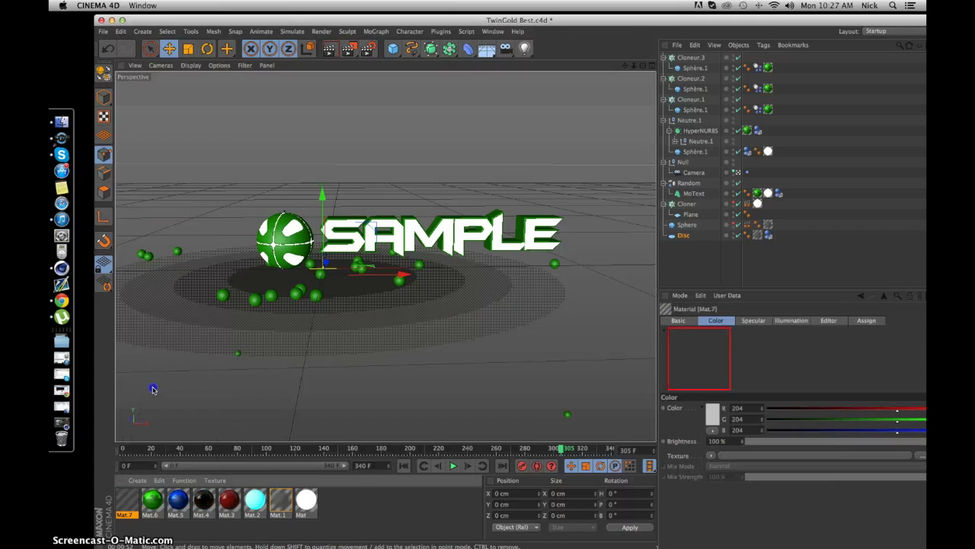
pyautogui.doubleClick(126, 501)
pyautogui.click(234, 184)
pyautogui.click(343, 111)
pyautogui.moveTo(348, 86)
pyautogui.mouseDown()
pyautogui.moveTo(336, 83)
pyautogui.moveTo(357, 89)
pyautogui.mouseUp()
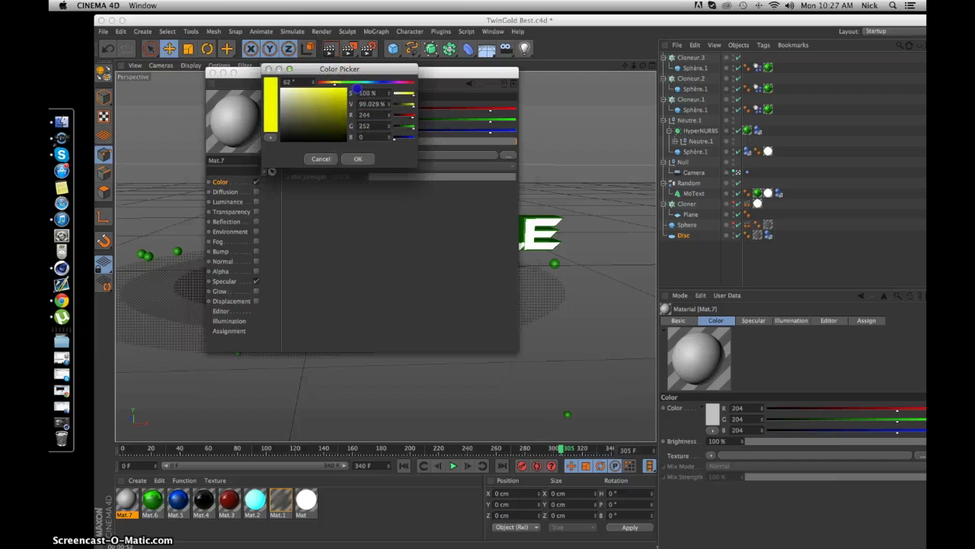
pyautogui.click(355, 159)
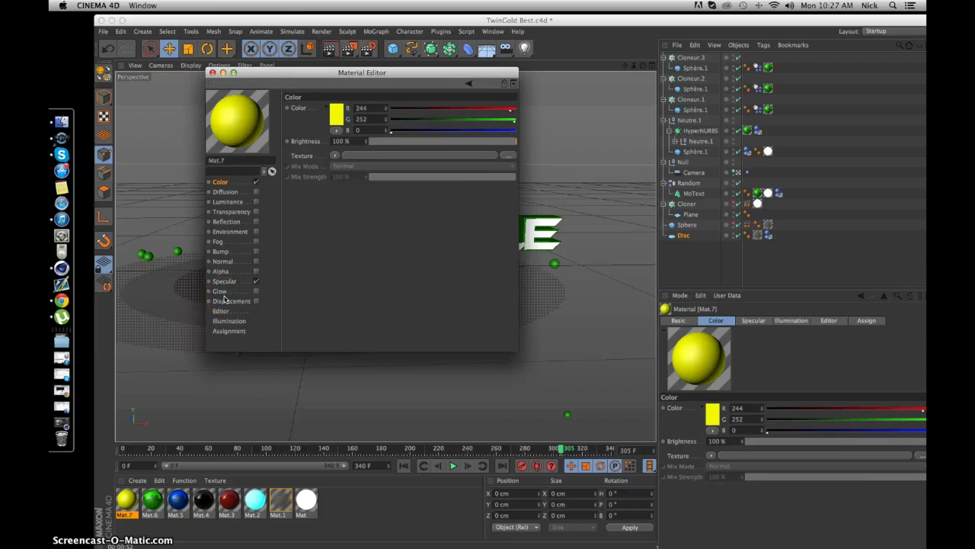
# Enable glow on the yellow material and lighten its color to RGB 249, 255, 100
pyautogui.click(223, 291)
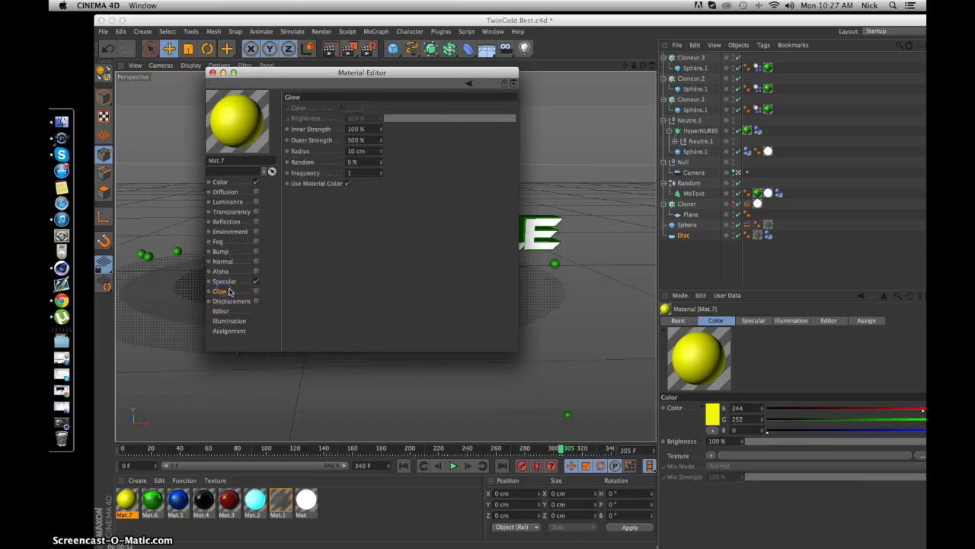
pyautogui.click(257, 292)
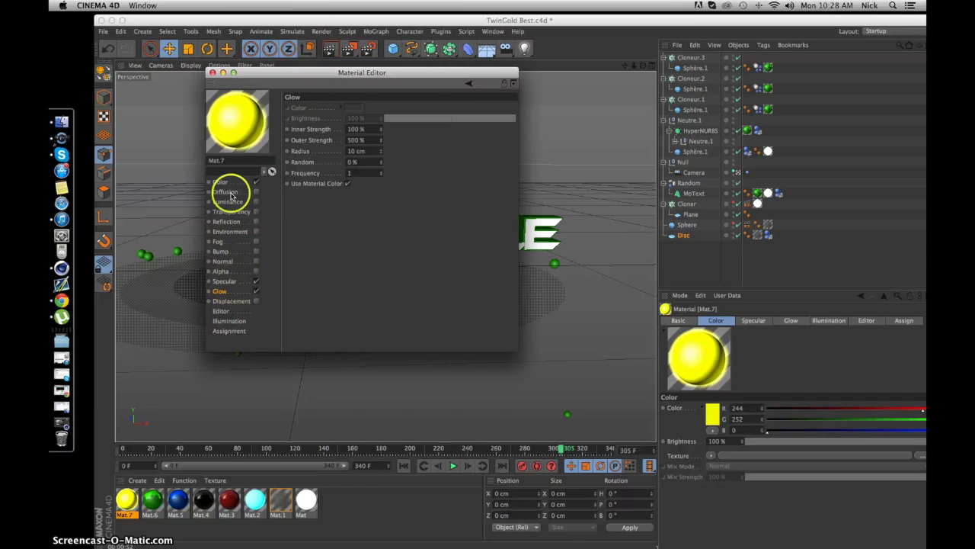
pyautogui.click(222, 183)
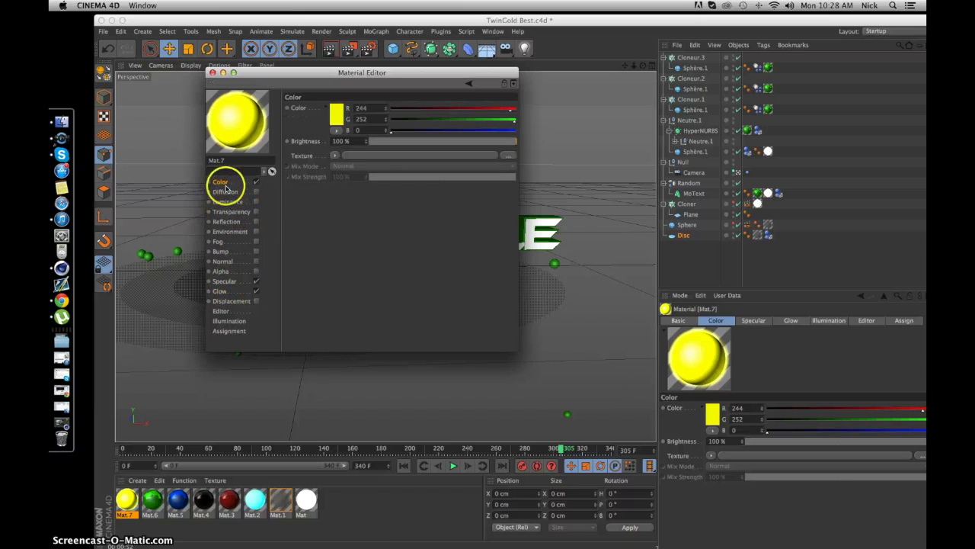
pyautogui.click(337, 113)
pyautogui.moveTo(317, 101)
pyautogui.mouseDown()
pyautogui.moveTo(324, 83)
pyautogui.moveTo(332, 105)
pyautogui.mouseUp()
pyautogui.click(360, 157)
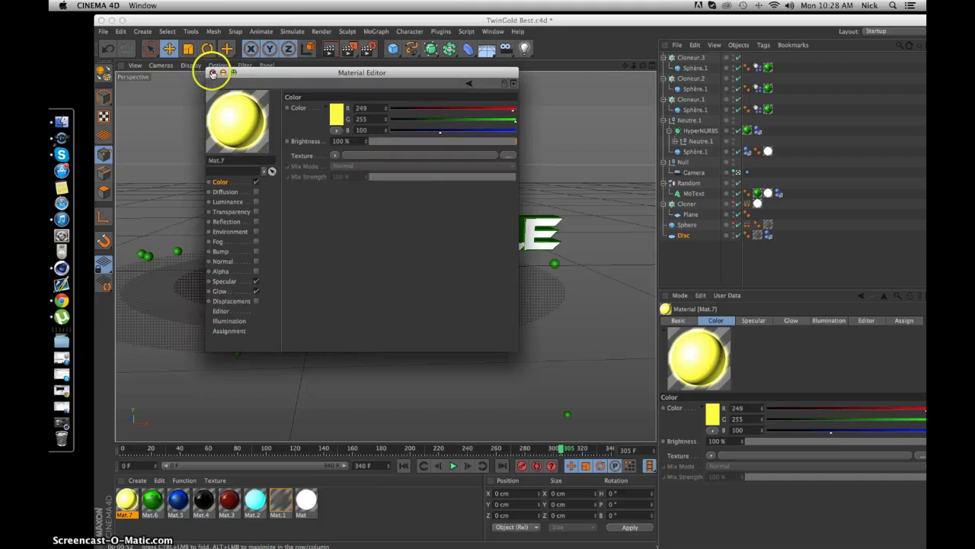
pyautogui.click(213, 73)
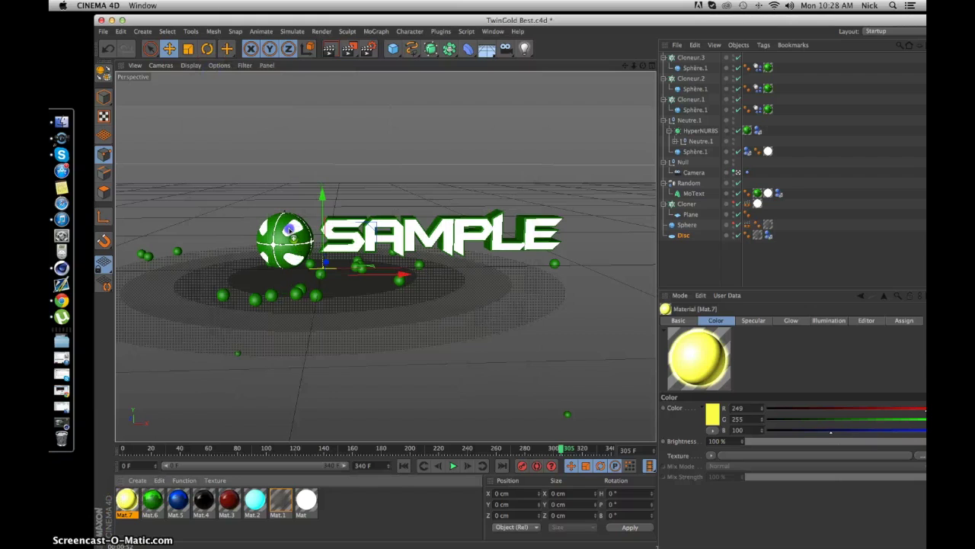
# Apply the yellow material Mat.7 to the logo's inner sphere under Neutre.1, replacing its white material
pyautogui.moveTo(289, 229); pyautogui.dragTo(291, 231)
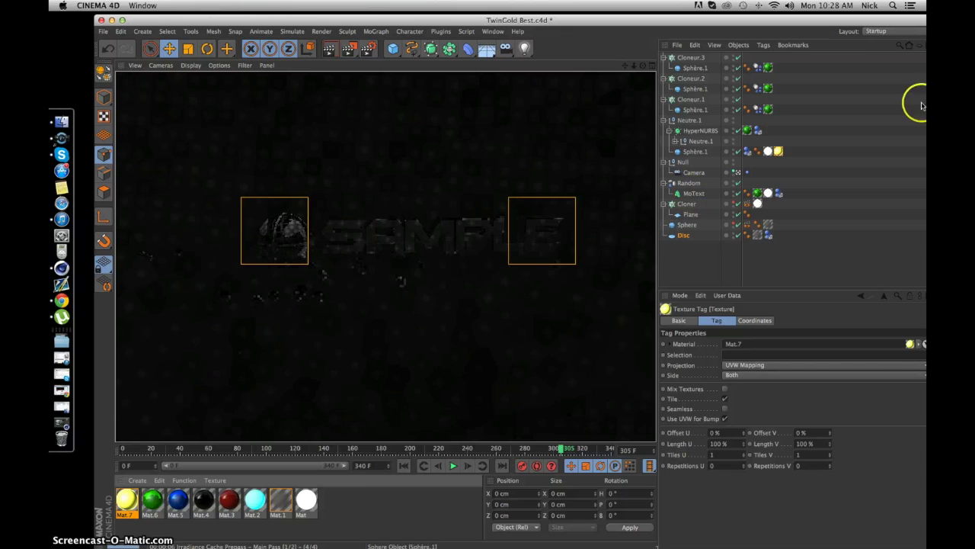
pyautogui.click(768, 151)
pyautogui.click(768, 151)
pyautogui.moveTo(778, 151); pyautogui.dragTo(155, 487)
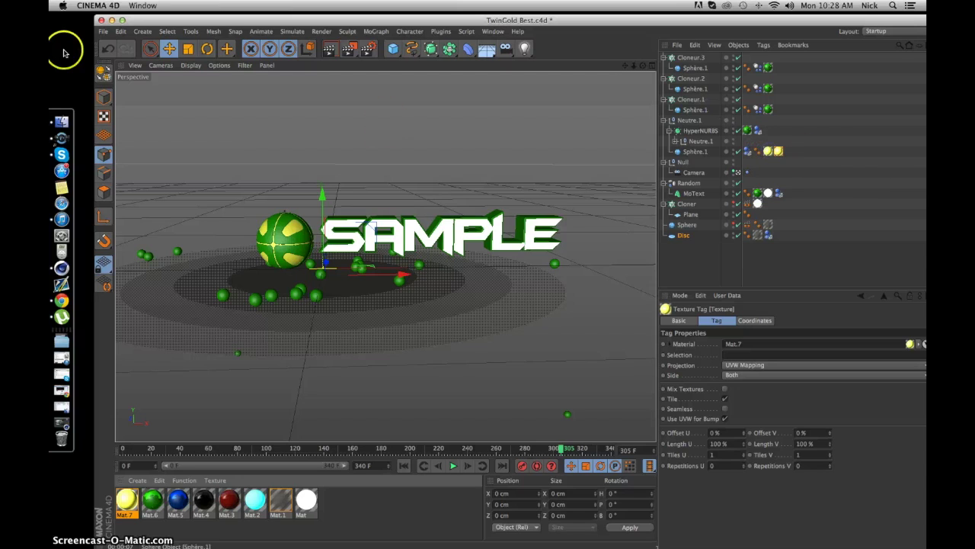
# Select the extra yellow texture tag on the inner sphere and render the view to check the yellow material
pyautogui.click(786, 166)
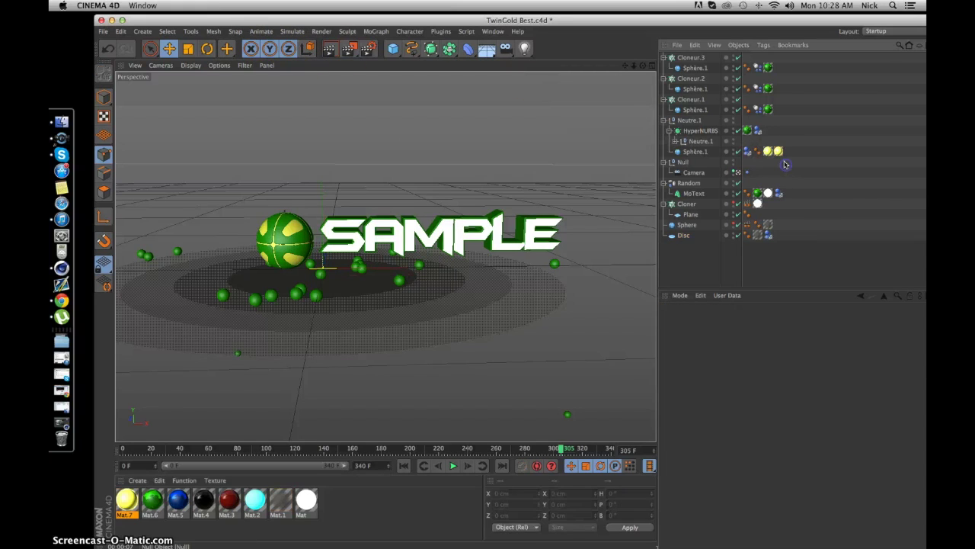
pyautogui.click(779, 152)
pyautogui.click(120, 32)
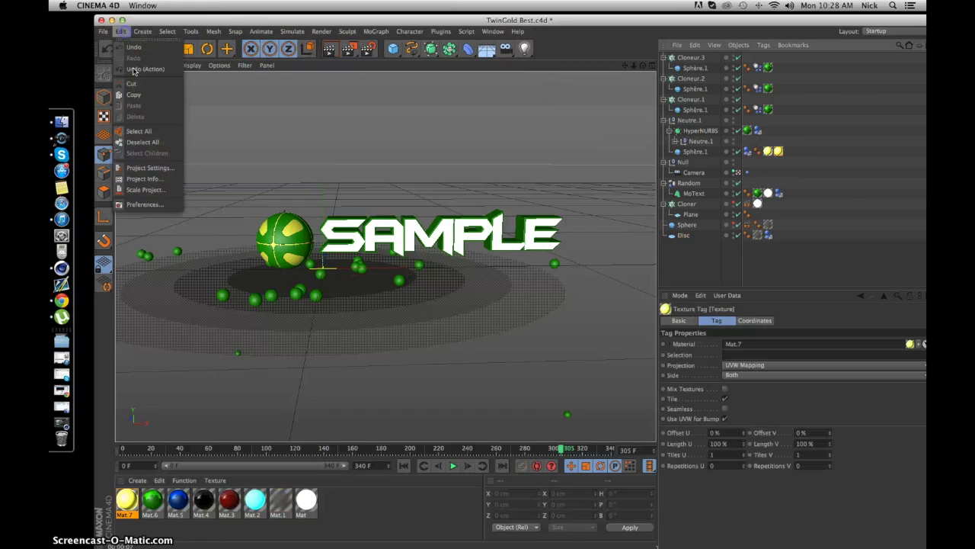
pyautogui.click(418, 160)
pyautogui.click(328, 52)
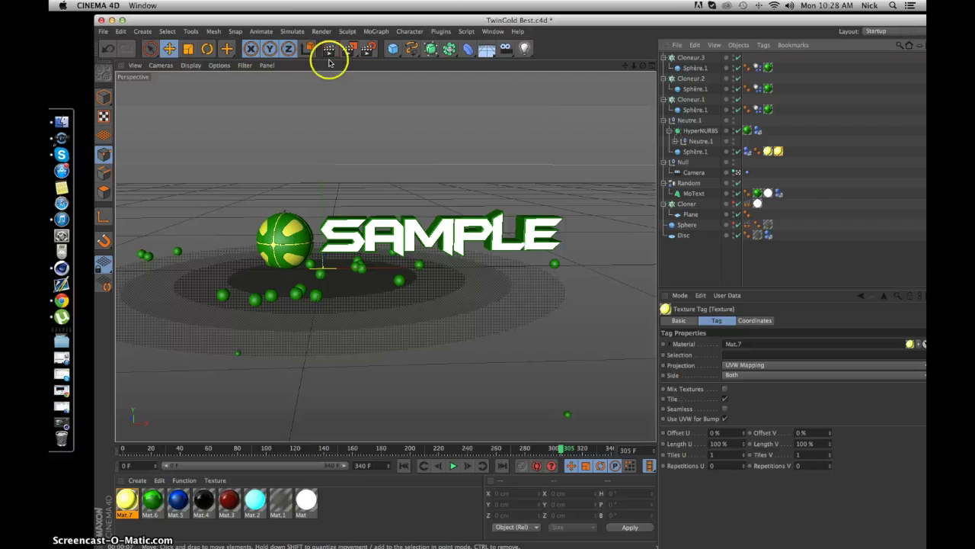
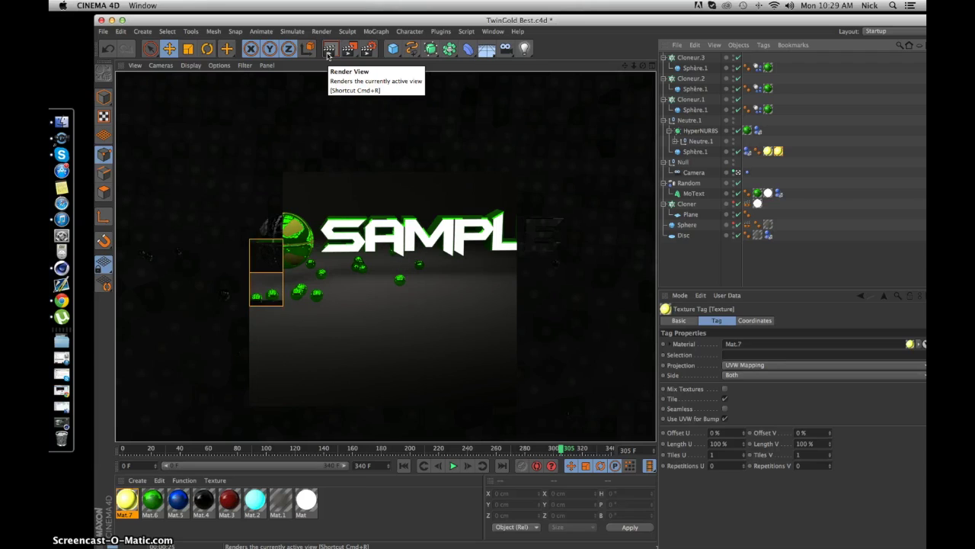
pyautogui.click(332, 62)
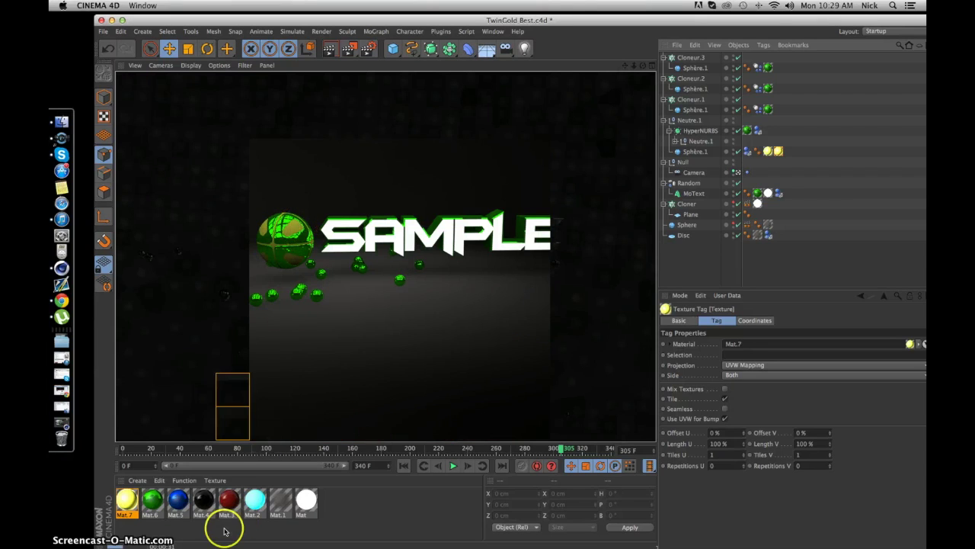
# Examine the channels of the yellow material Mat.7 and compare them with those of the cyan material Mat.2
pyautogui.doubleClick(125, 504)
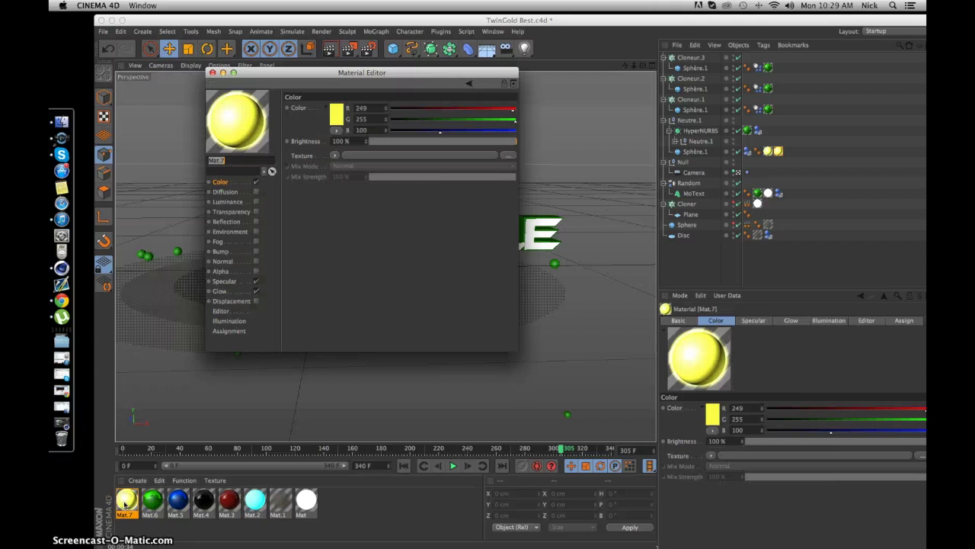
pyautogui.click(225, 282)
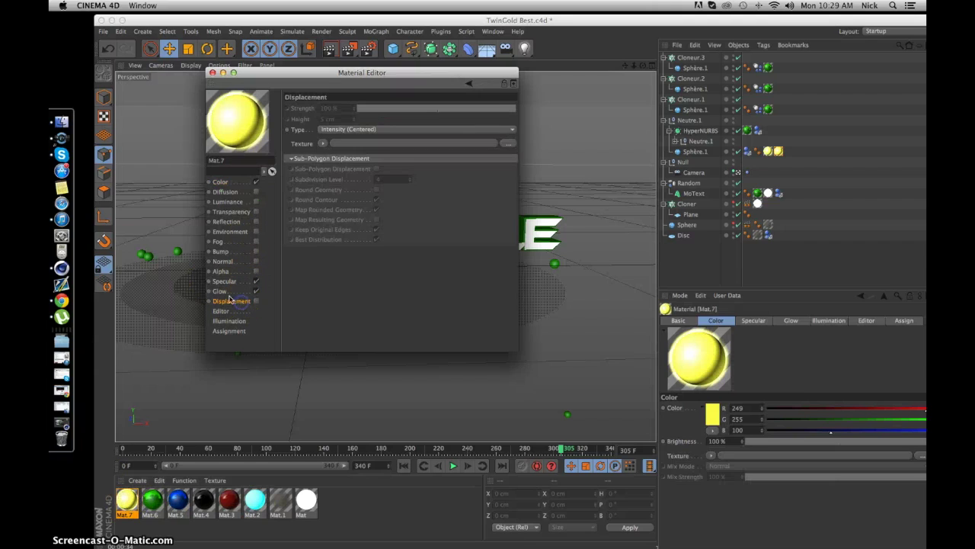
pyautogui.click(223, 262)
pyautogui.click(221, 252)
pyautogui.click(255, 501)
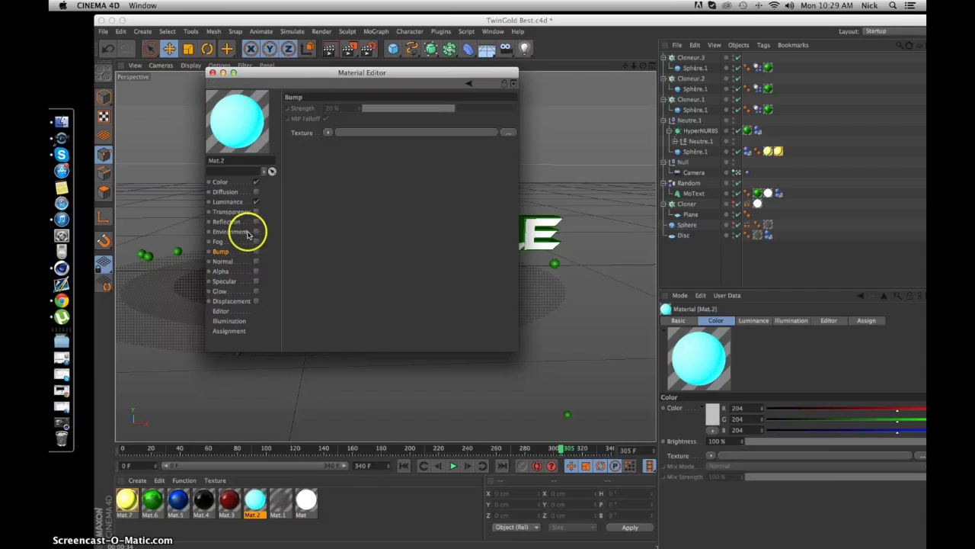
pyautogui.click(127, 501)
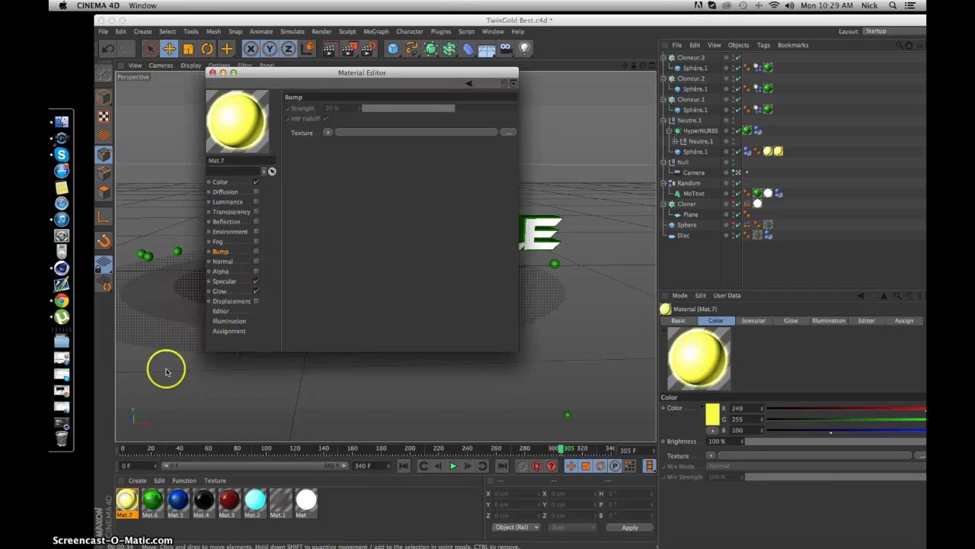
# Enable the Luminance channel on the yellow material Mat.7 and disable its Specular and Glow channels
pyautogui.click(255, 202)
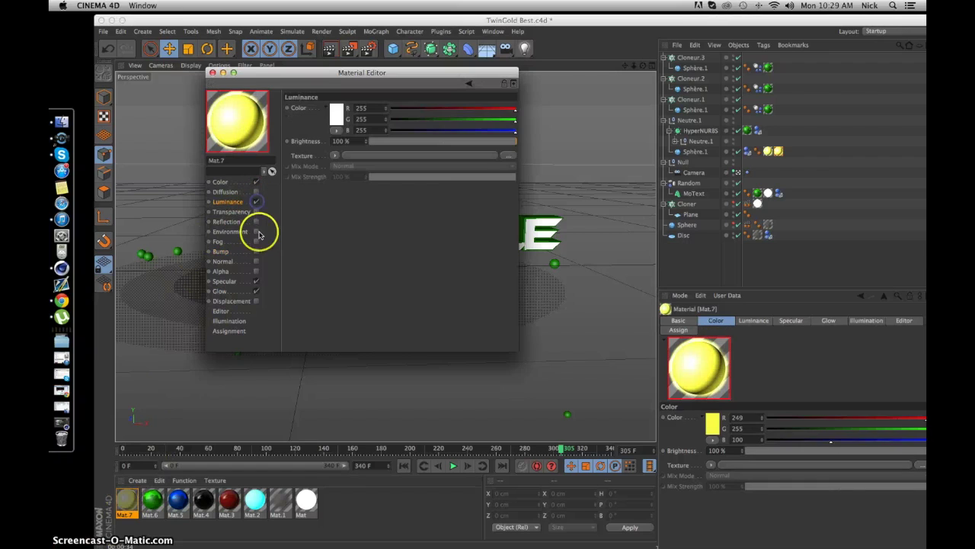
pyautogui.click(256, 291)
pyautogui.click(256, 281)
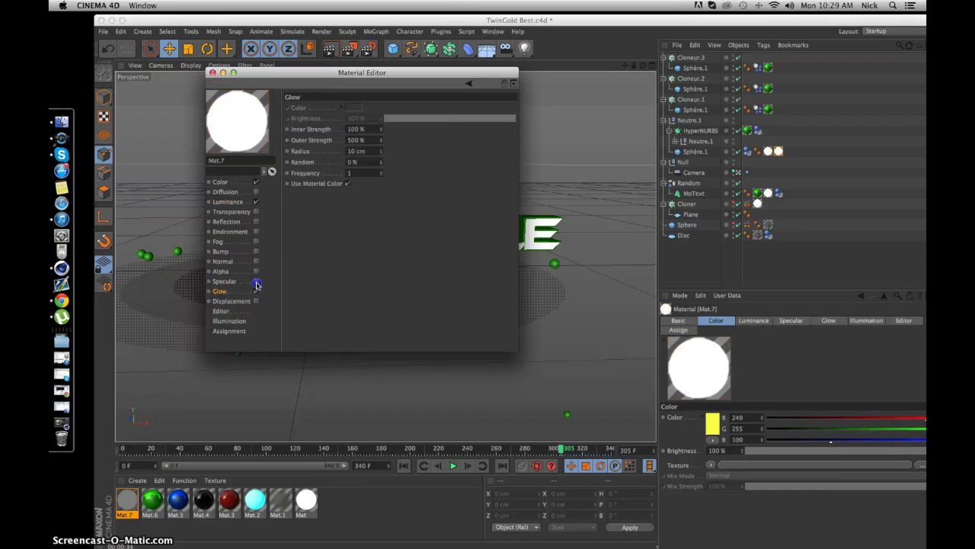
pyautogui.click(256, 291)
# Set the luminance color of Mat.7 to yellow, RGB 250, 250, 53
pyautogui.click(231, 202)
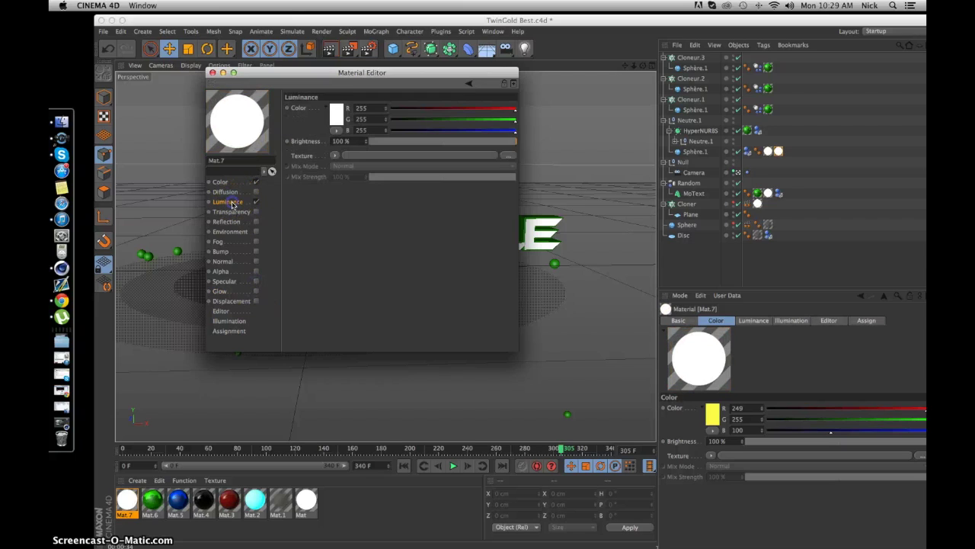
pyautogui.click(336, 119)
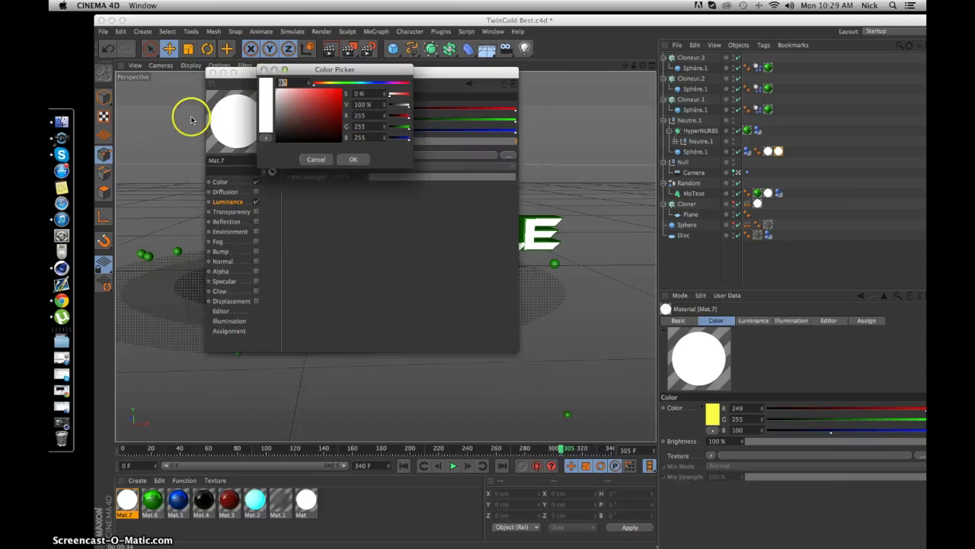
pyautogui.click(291, 118)
pyautogui.moveTo(316, 83)
pyautogui.mouseDown()
pyautogui.moveTo(345, 83)
pyautogui.moveTo(328, 82)
pyautogui.mouseUp()
pyautogui.click(328, 92)
pyautogui.click(352, 161)
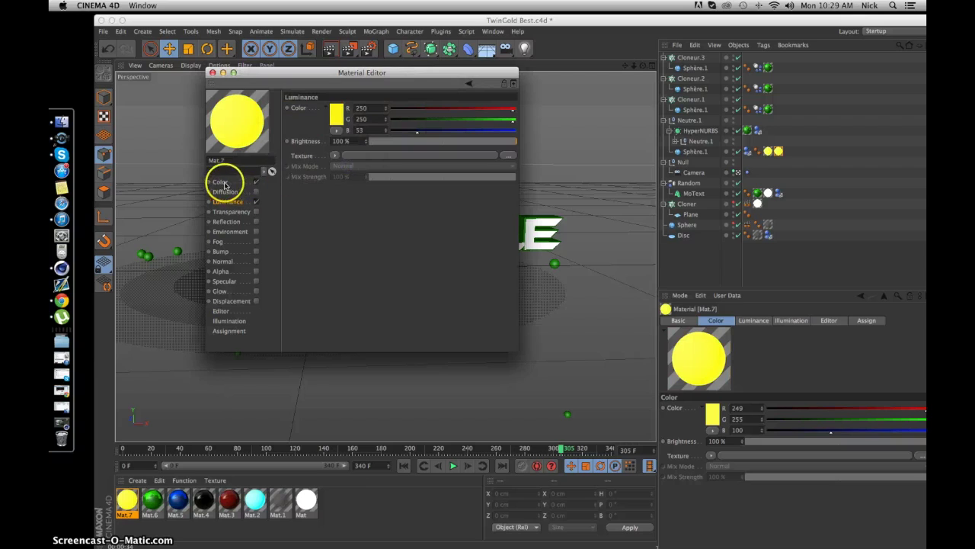
# Compare the Color channel of the cyan material Mat.2 with that of Mat.7 and close the material editor
pyautogui.click(261, 509)
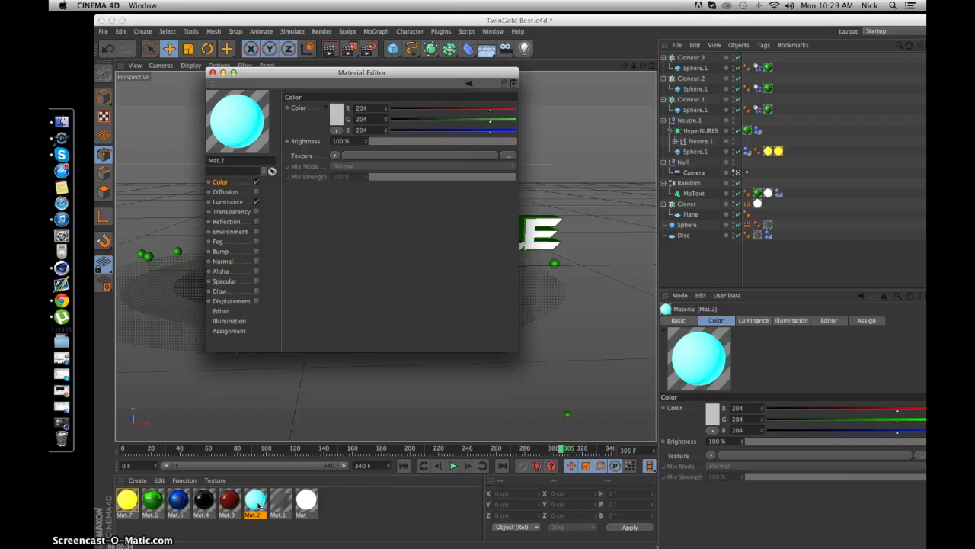
pyautogui.click(127, 499)
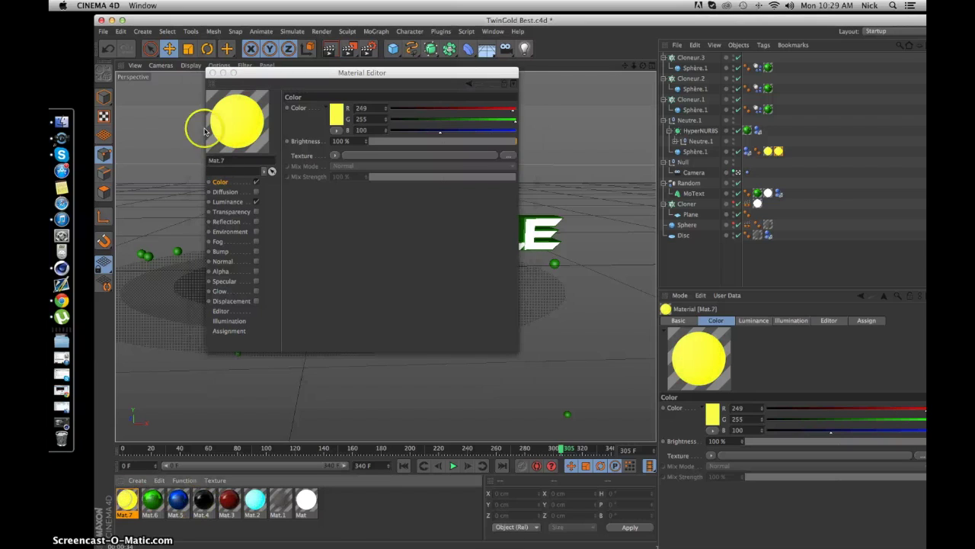
pyautogui.click(213, 72)
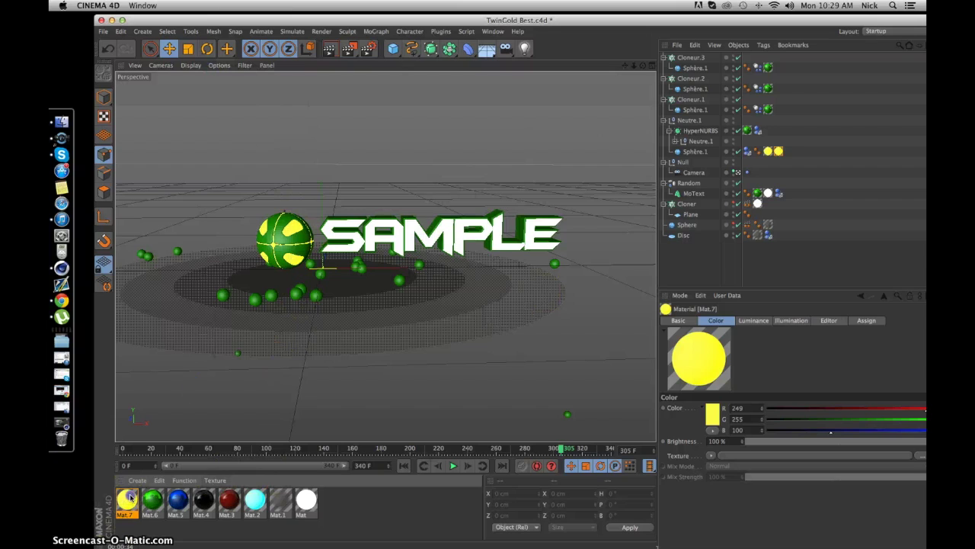
# Apply the yellow material Mat.7 to the logo's inner sphere again and render the view to check it
pyautogui.moveTo(294, 233); pyautogui.dragTo(293, 233)
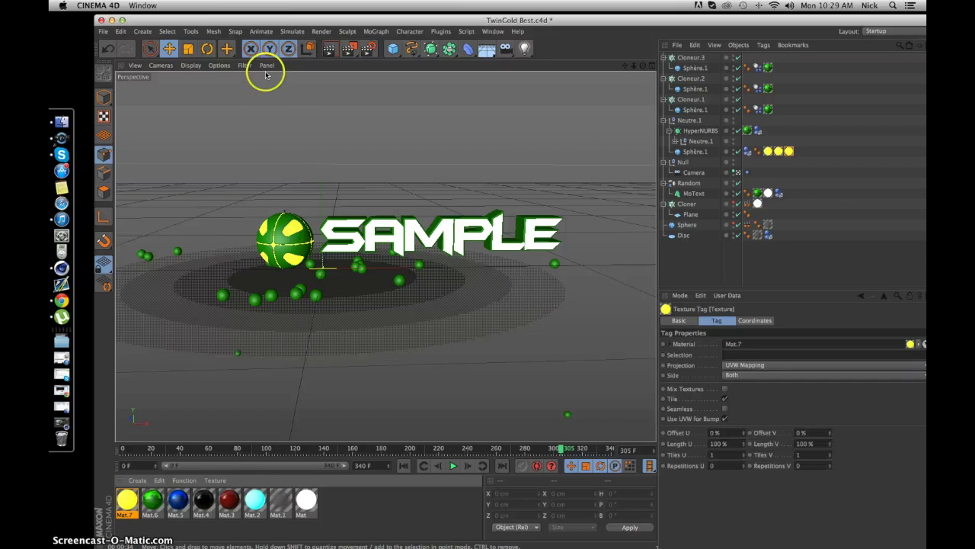
pyautogui.click(330, 50)
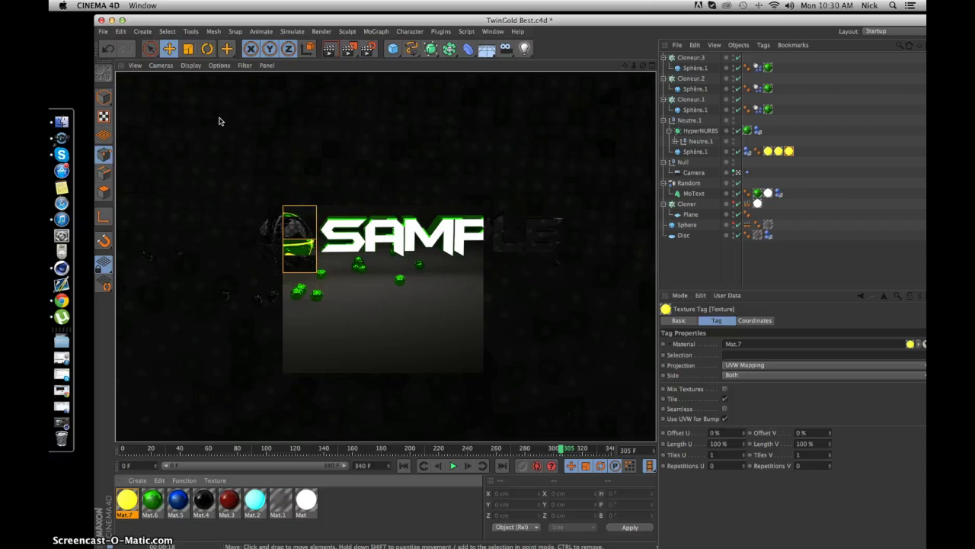
pyautogui.click(288, 253)
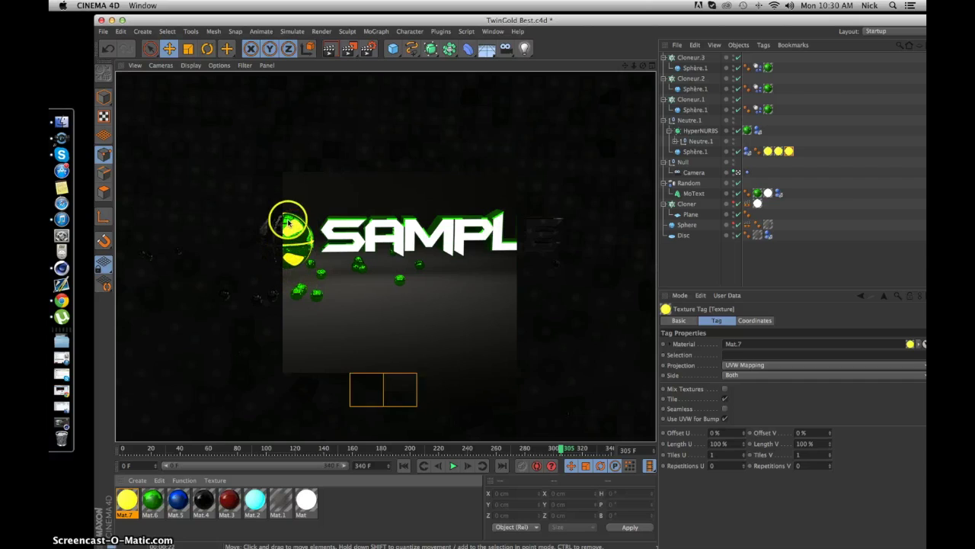
# Play the animation, stop it at frame 202 and render the view there to check the new materials
pyautogui.click(453, 466)
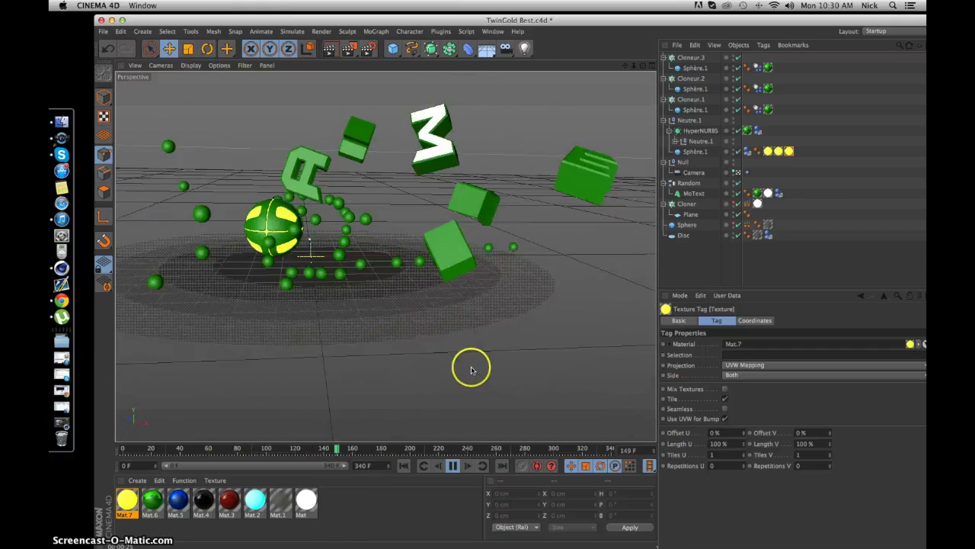
pyautogui.click(450, 466)
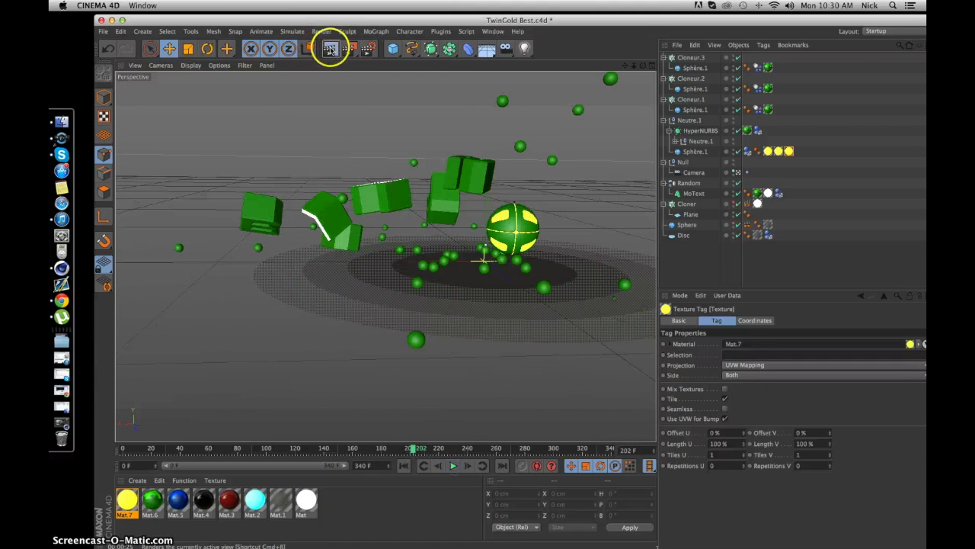
pyautogui.click(330, 48)
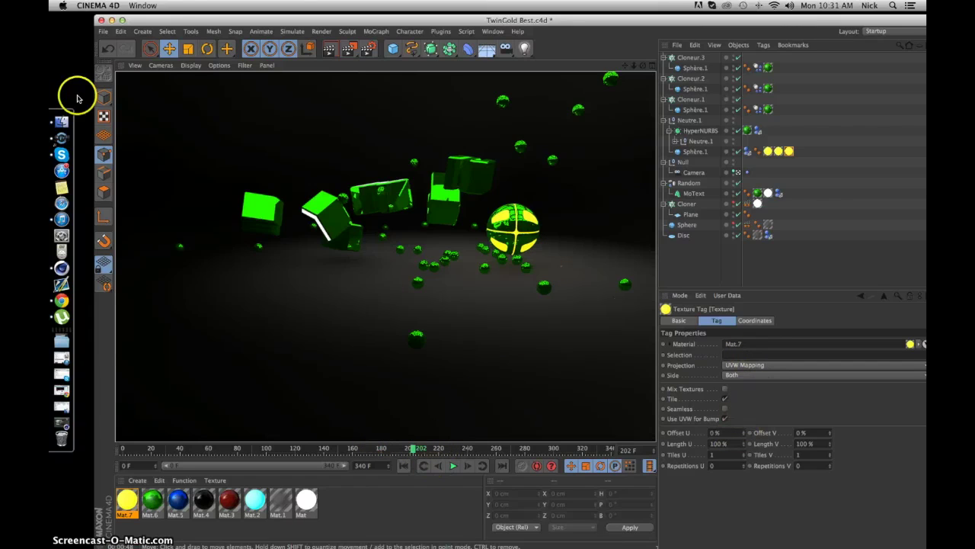
# Minimize the TwinGold Best project window to reveal the desktop
pyautogui.click(112, 21)
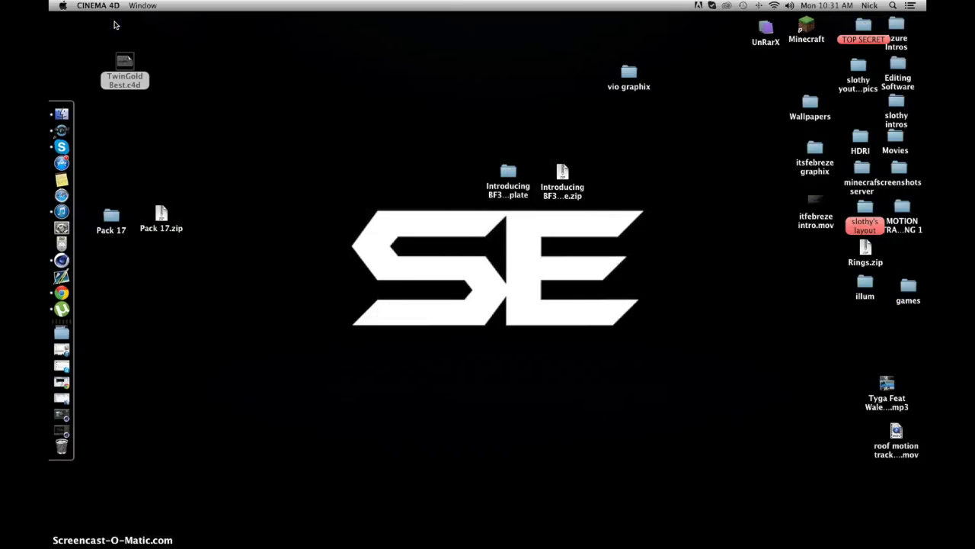